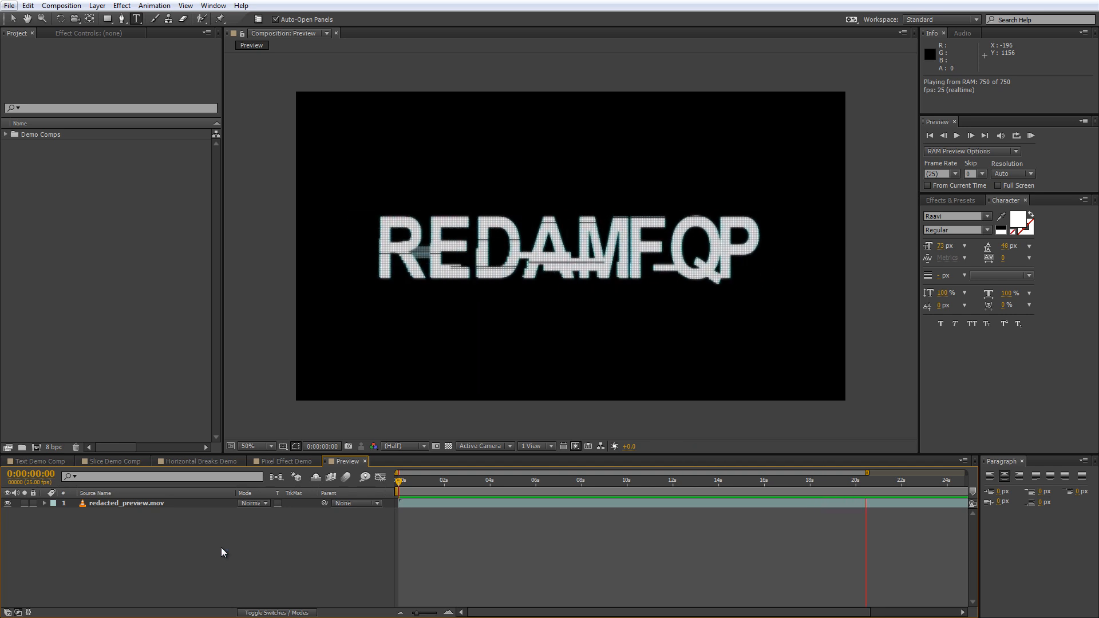
Create a new 1920 x 1080, 25 fps composition named Text Animation with a duration of 5 seconds
{"action": "key", "text": "space"}
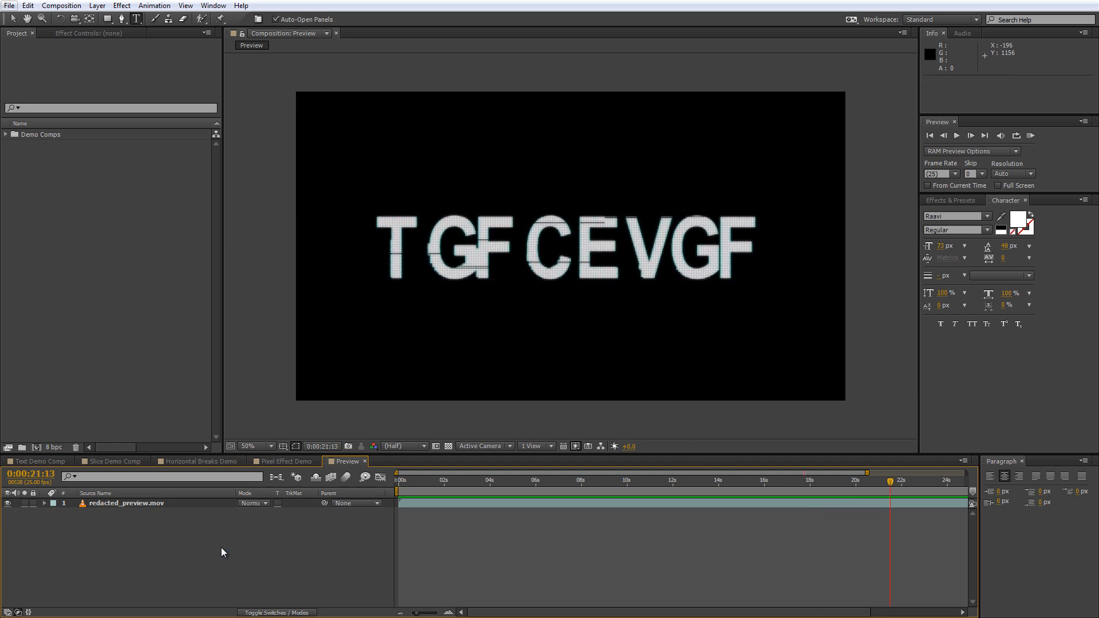
{"action": "right_click", "coordinate": [74, 236]}
{"action": "left_click", "coordinate": [86, 243]}
{"action": "type", "text": "T"}
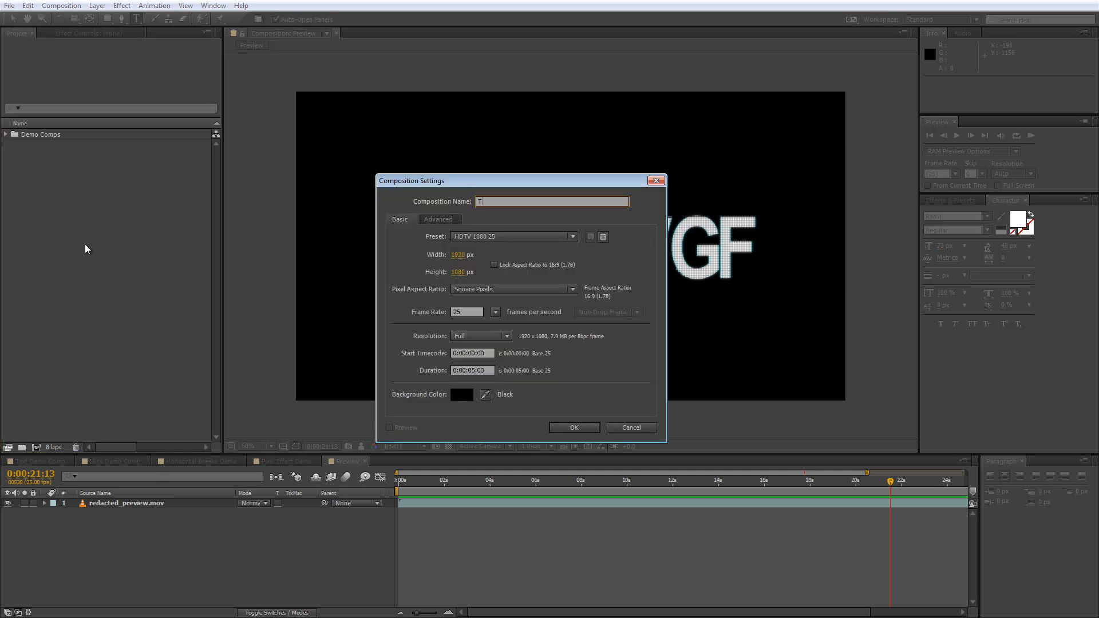
{"action": "type", "text": "ext Animation"}
{"action": "left_click", "coordinate": [576, 427]}
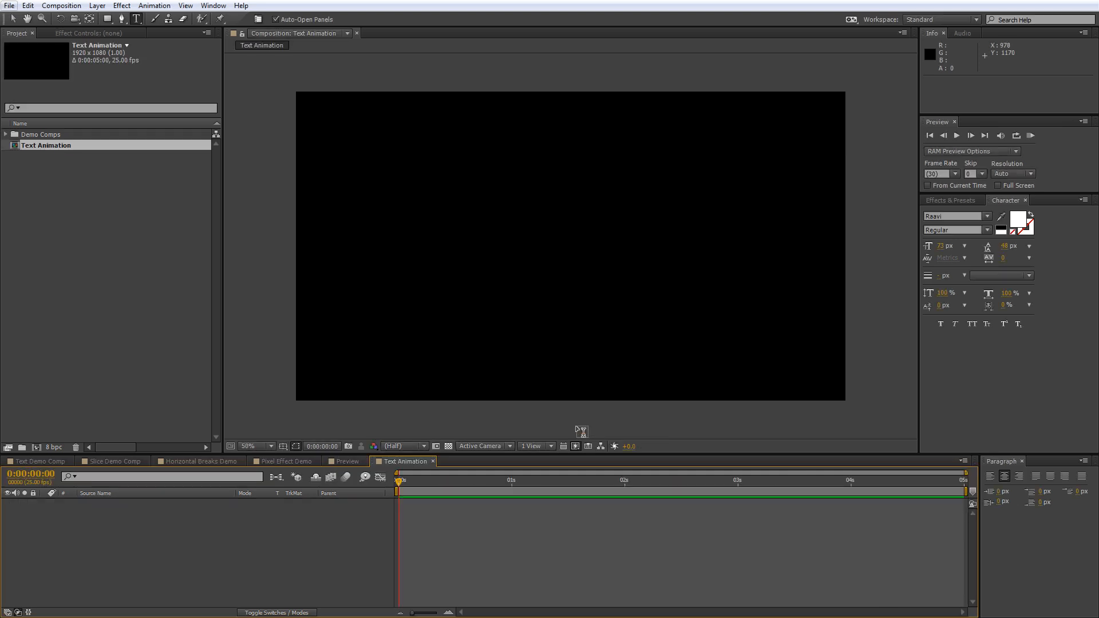
Add a text layer reading REDACTED near the centre of the composition
{"action": "left_click", "coordinate": [136, 19]}
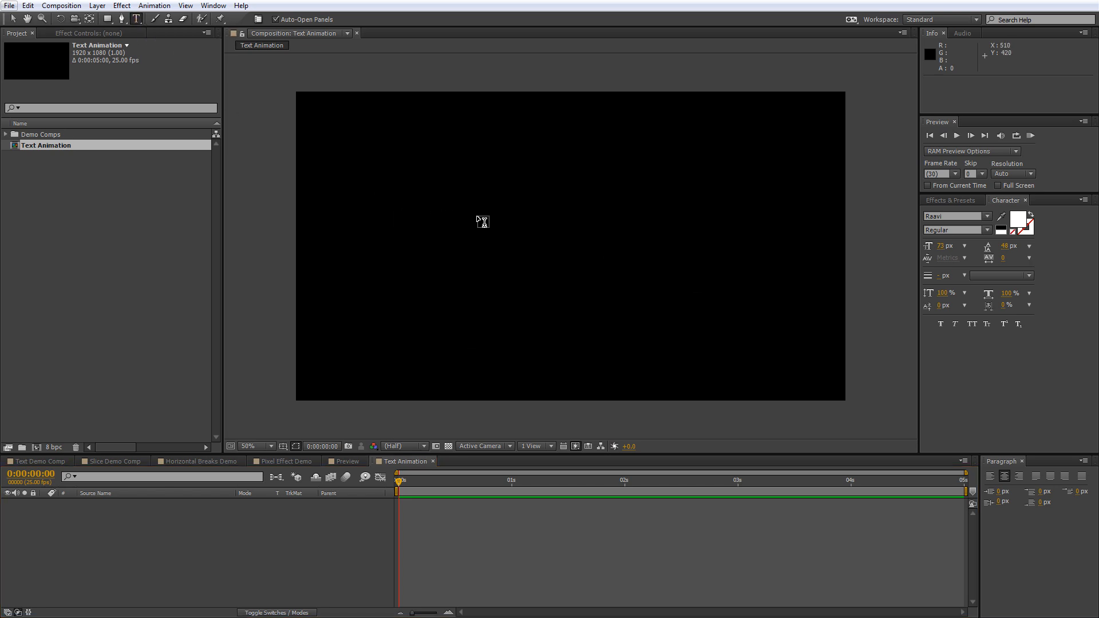
{"action": "left_click", "coordinate": [550, 247]}
{"action": "type", "text": "R"}
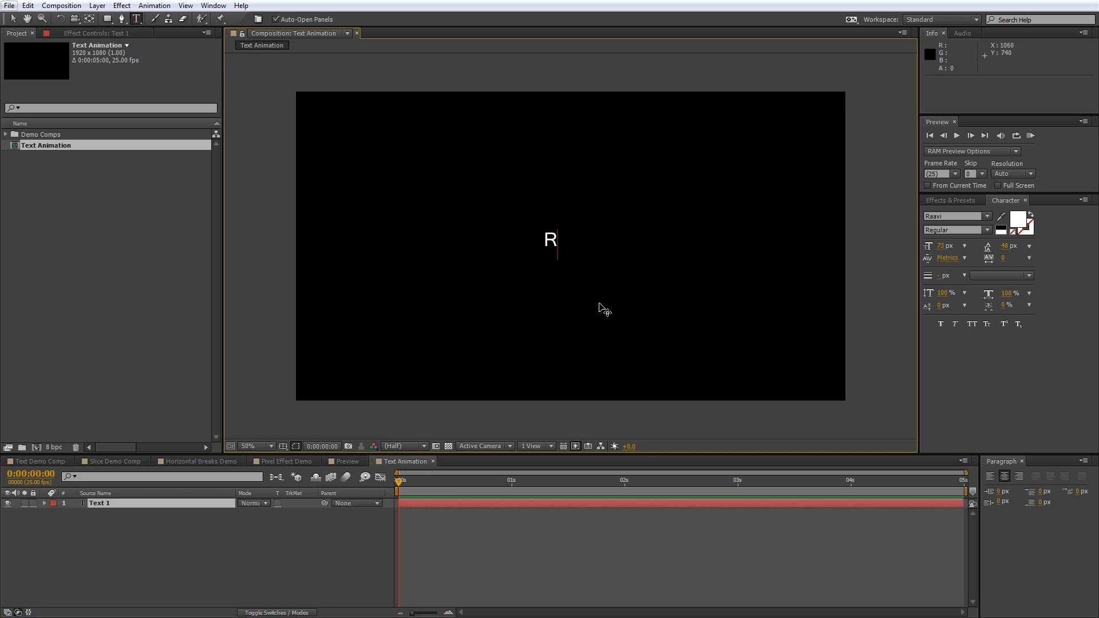
{"action": "type", "text": "EDACTED"}
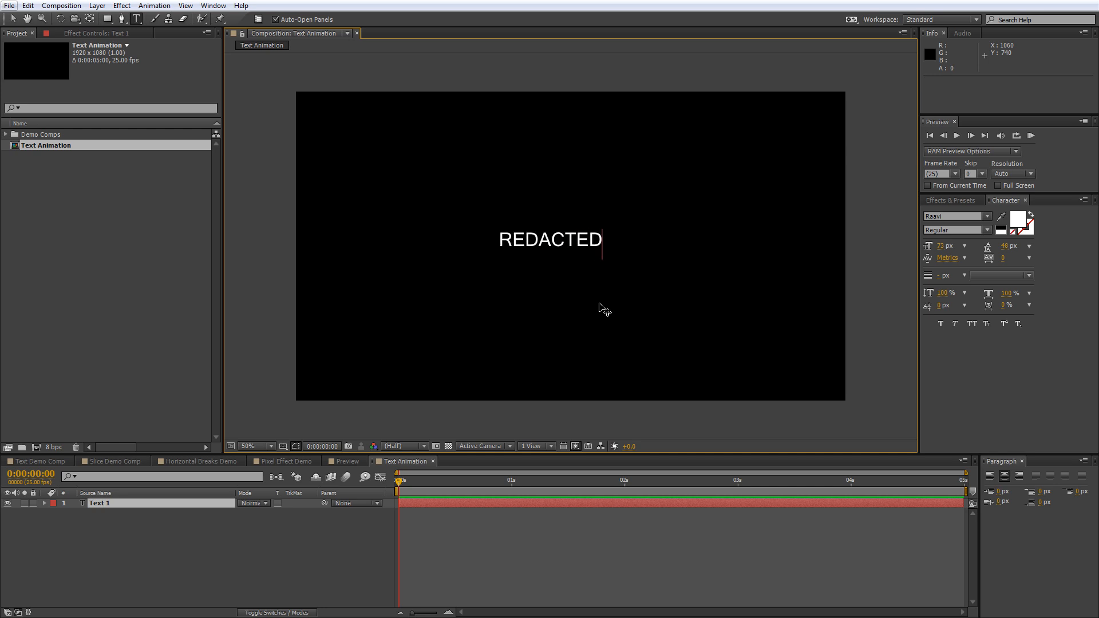
Set the whole REDACTED text in Arial with the Narrow Bold style
{"action": "key", "text": "ctrl+a"}
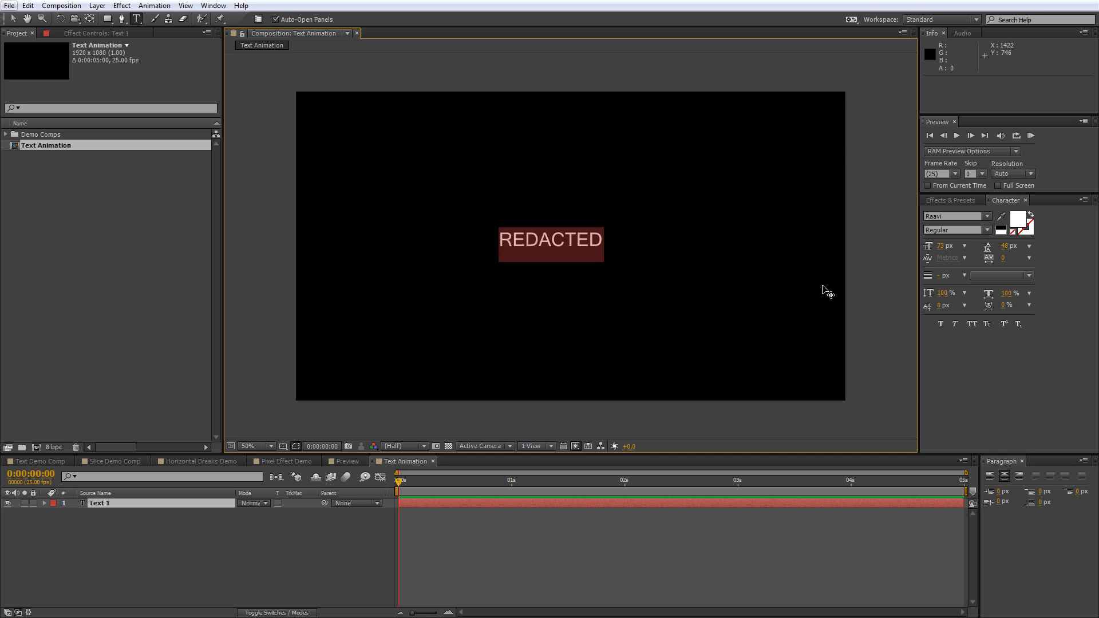
{"action": "left_click", "coordinate": [967, 215]}
{"action": "type", "text": "Arial"}
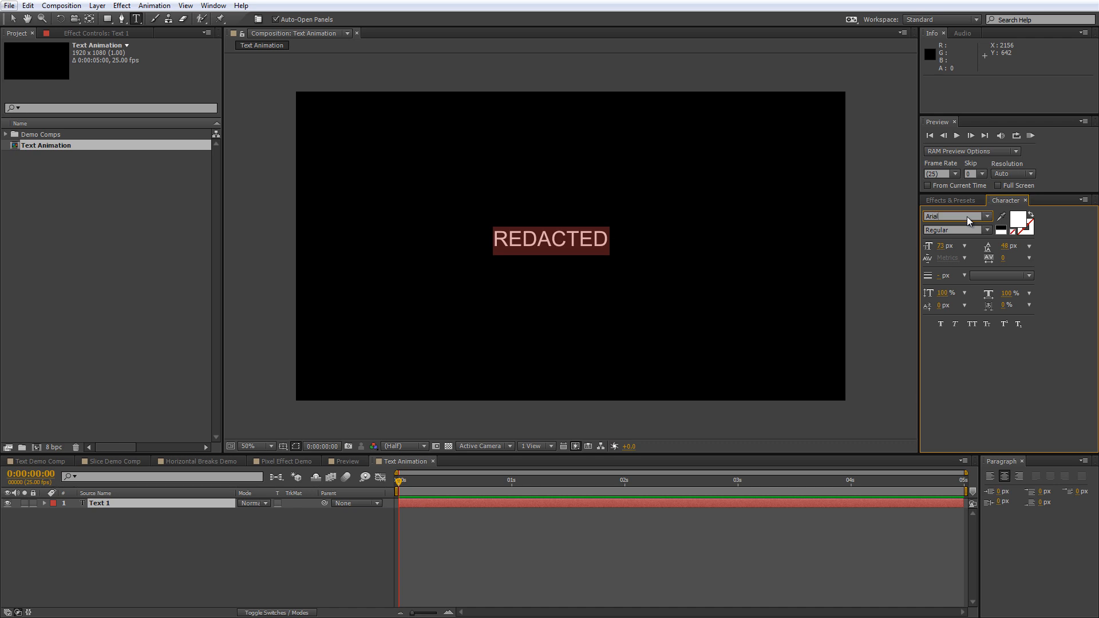
{"action": "key", "text": "Tab"}
{"action": "left_click", "coordinate": [987, 230]}
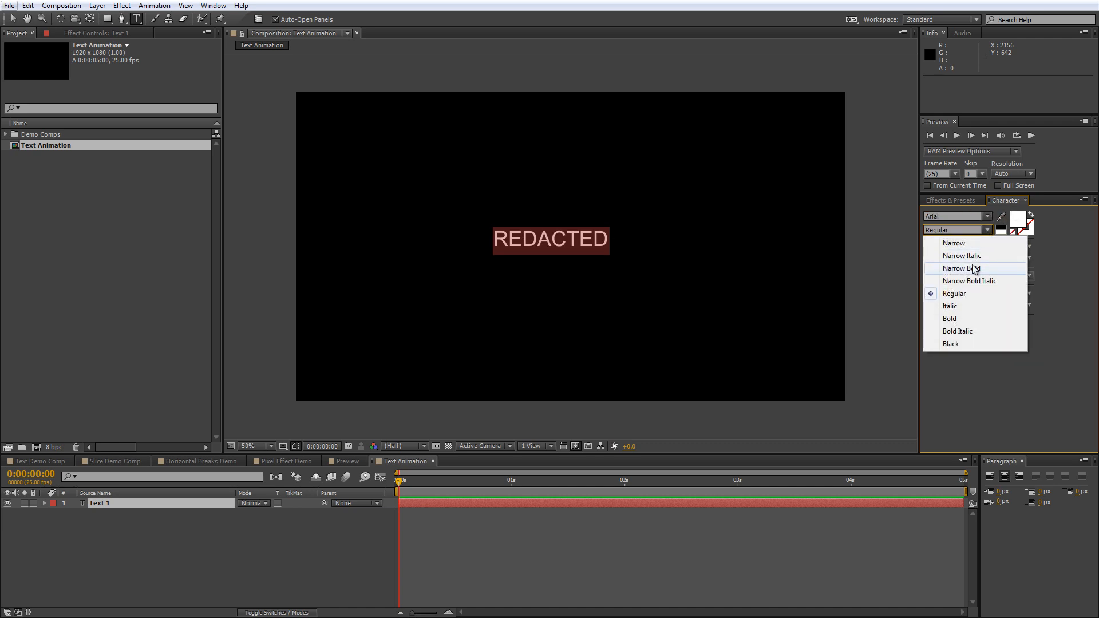
{"action": "left_click", "coordinate": [964, 269]}
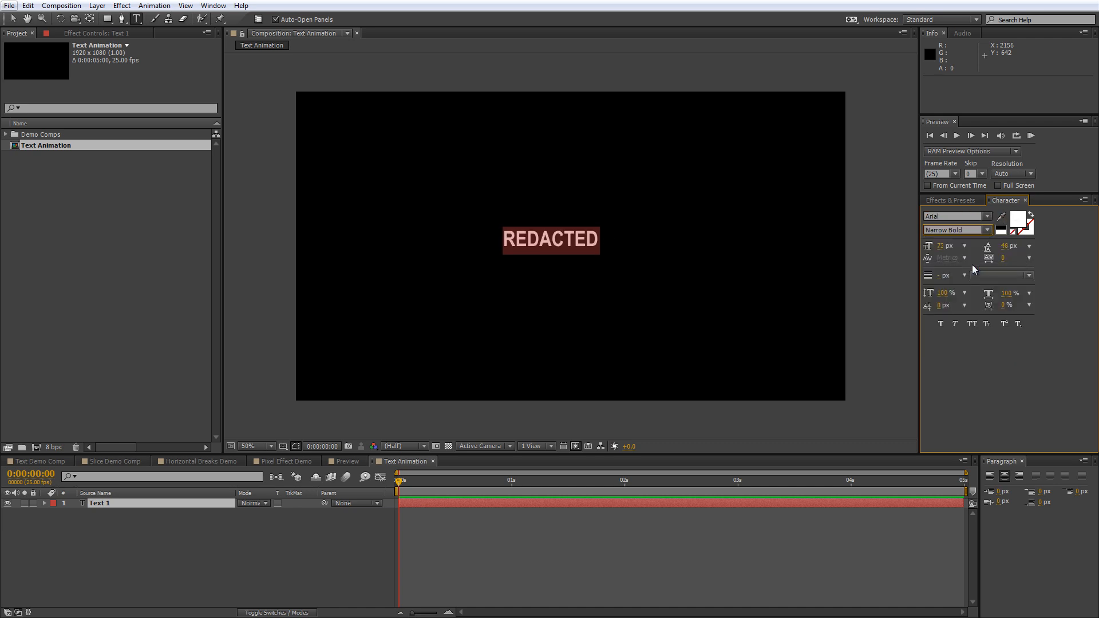
Set the REDACTED text's font size to 300 px and centre its paragraph alignment
{"action": "left_click", "coordinate": [944, 246]}
{"action": "type", "text": "300"}
{"action": "key", "text": "Return"}
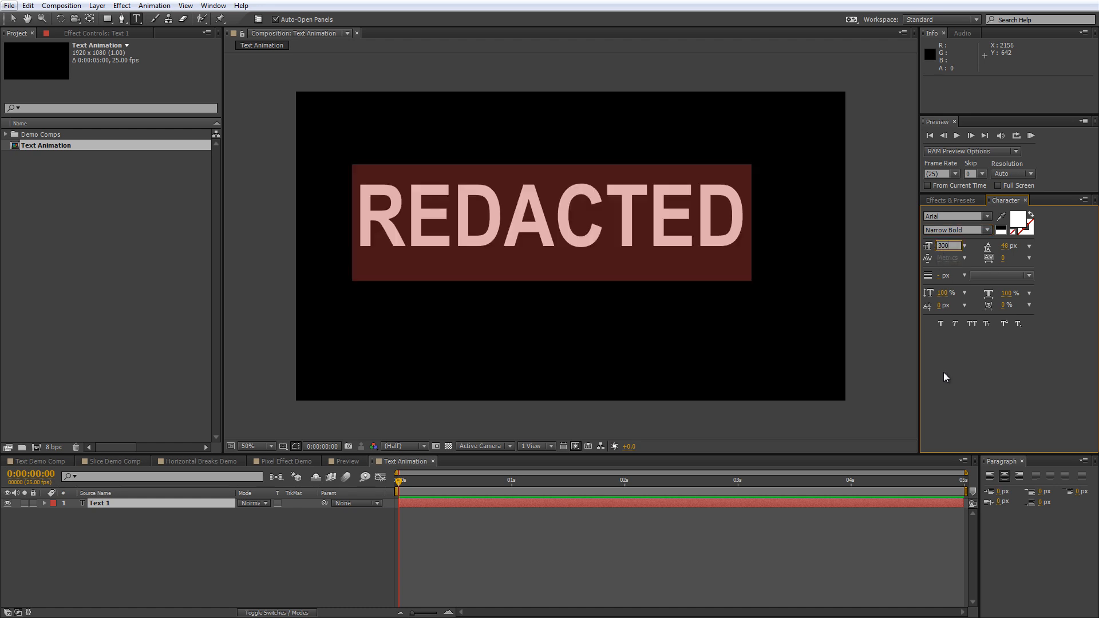
{"action": "left_click", "coordinate": [966, 403]}
{"action": "left_click", "coordinate": [1008, 478]}
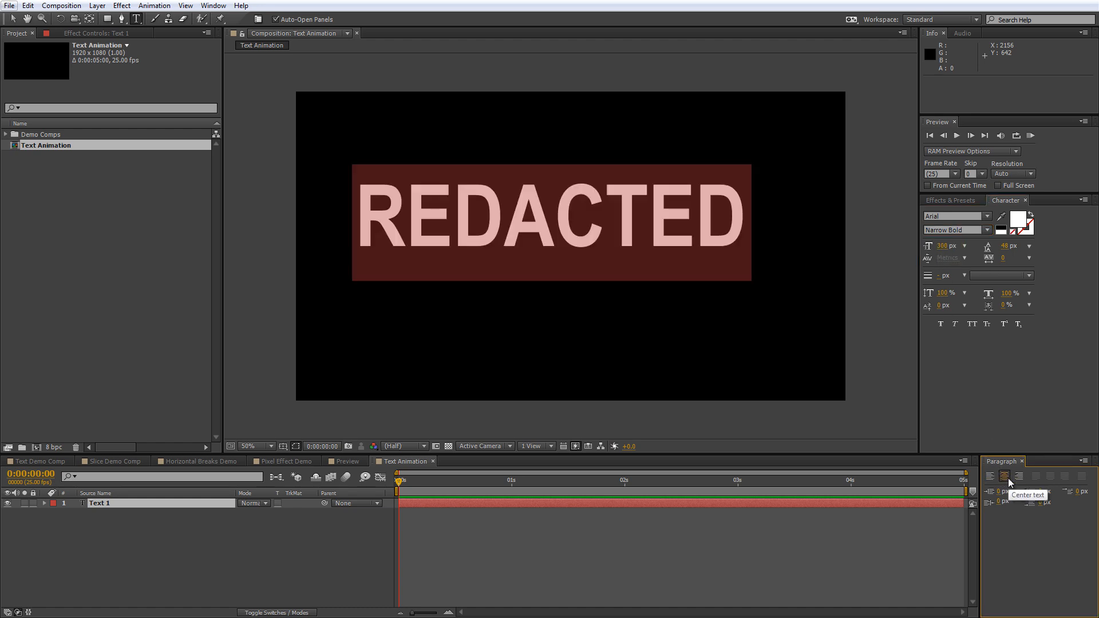
Centre the REDACTED layer vertically against the title-safe guides by setting its Anchor Point to 0, -105
{"action": "left_click", "coordinate": [140, 501]}
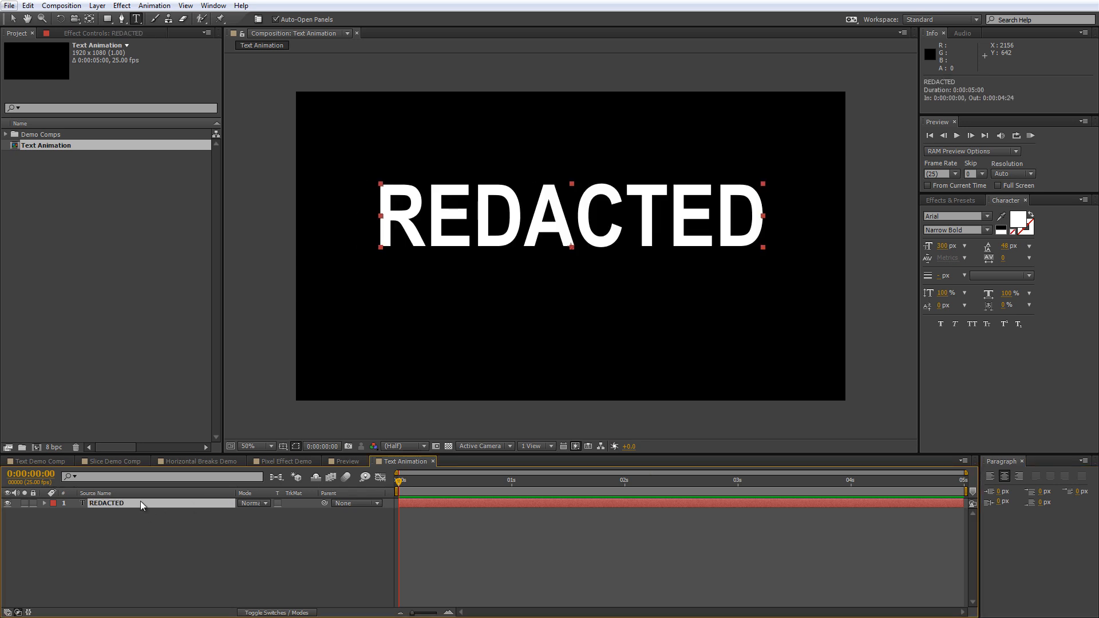
{"action": "key", "text": "a"}
{"action": "key", "text": "apostrophe"}
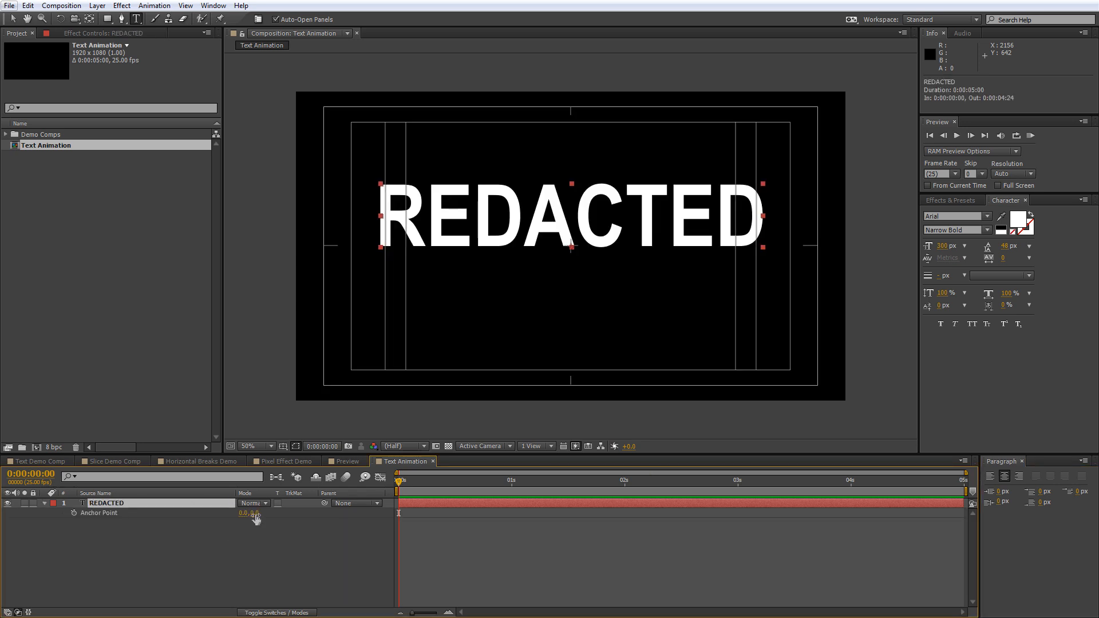
{"action": "left_click_drag", "start_coordinate": [256, 517], "coordinate": [168, 529]}
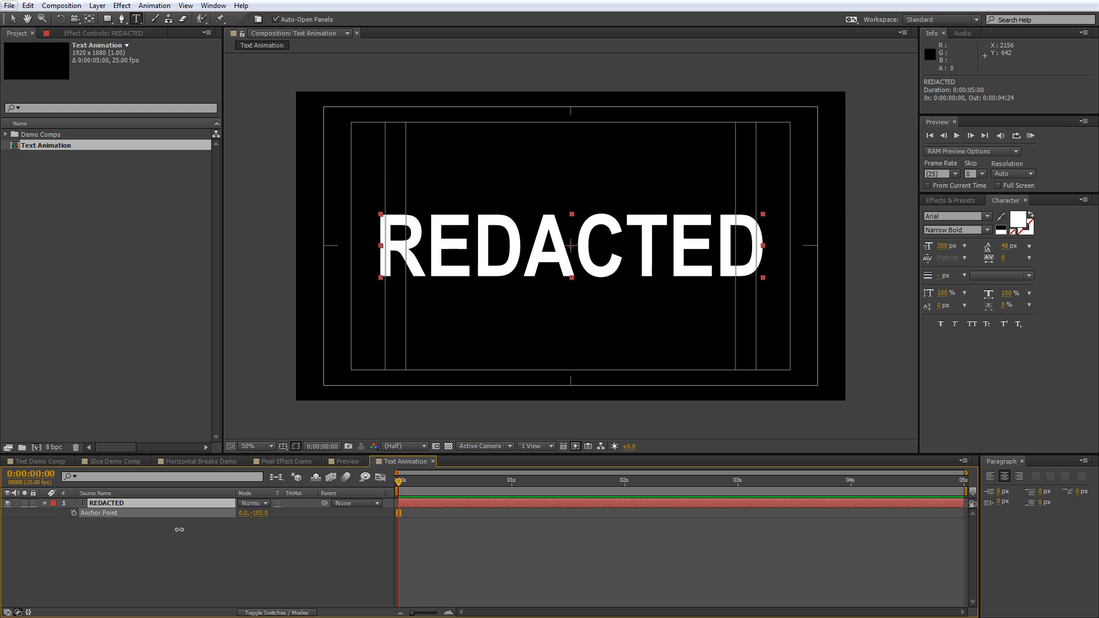
{"action": "left_click", "coordinate": [249, 530]}
{"action": "key", "text": "apostrophe"}
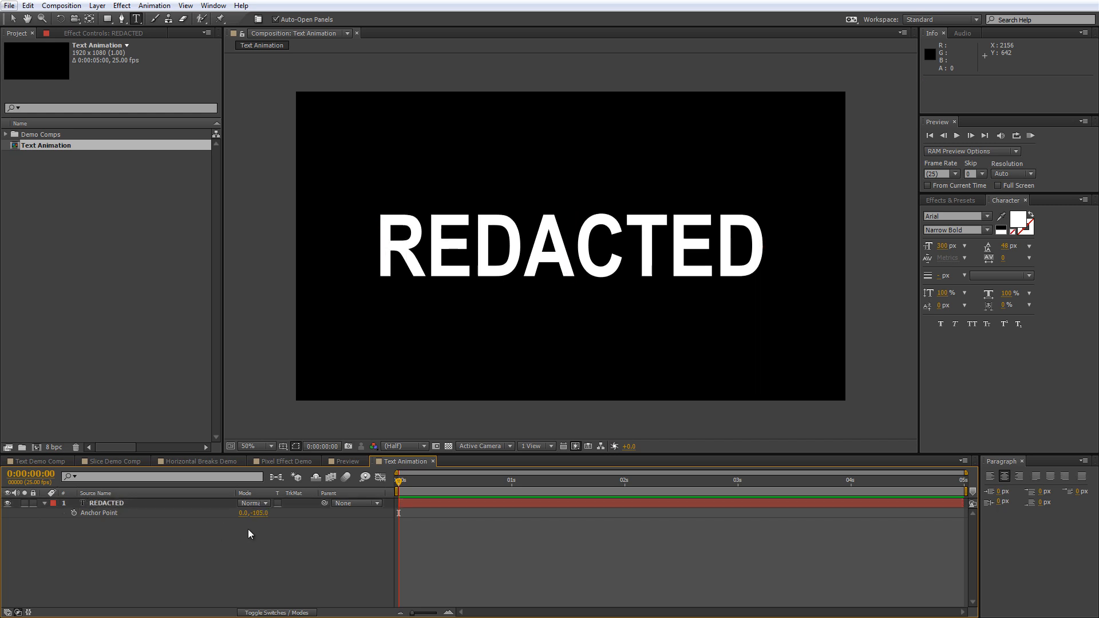
Check the text effect at 0:00:01:00 in the Preview composition and return to the Text Animation composition
{"action": "left_click", "coordinate": [347, 462]}
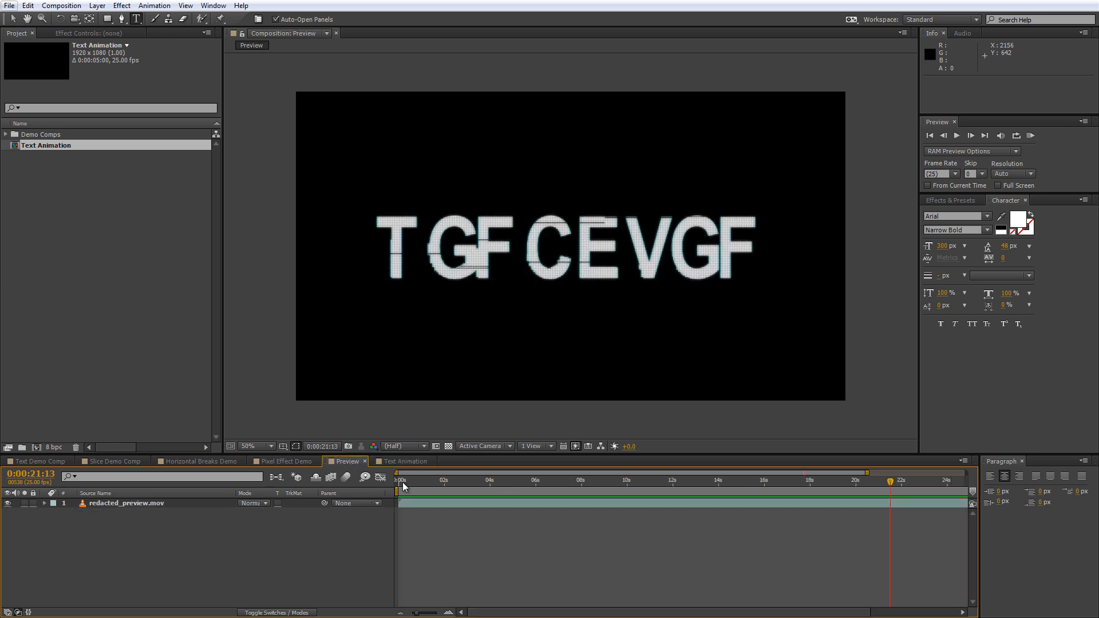
{"action": "mouse_move", "coordinate": [403, 482]}
{"action": "left_mouse_down"}
{"action": "mouse_move", "coordinate": [427, 487]}
{"action": "mouse_move", "coordinate": [393, 487]}
{"action": "mouse_move", "coordinate": [421, 489]}
{"action": "left_mouse_up"}
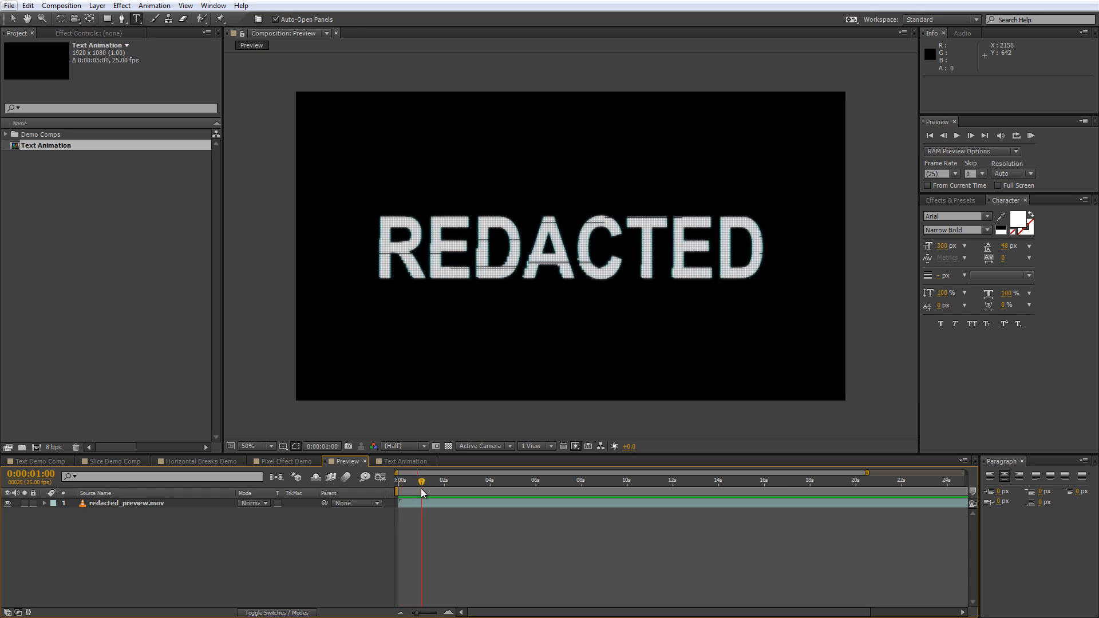
{"action": "left_click", "coordinate": [402, 465]}
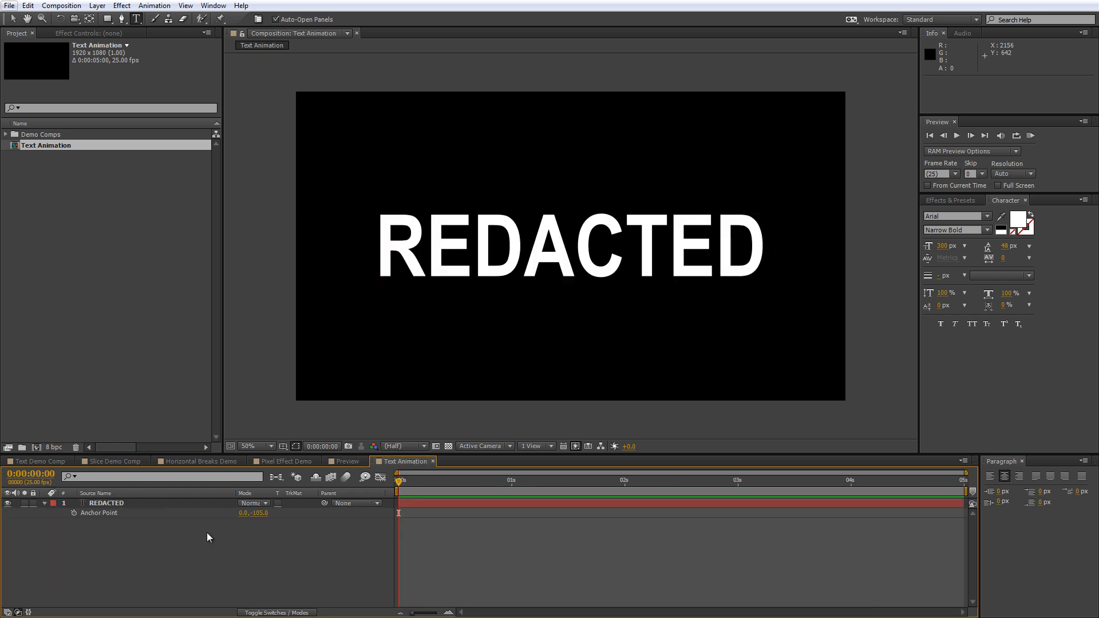
Add a Character Offset text animator to the REDACTED layer and enlarge the timeline area to show its properties
{"action": "left_click", "coordinate": [45, 502]}
{"action": "left_click", "coordinate": [44, 501]}
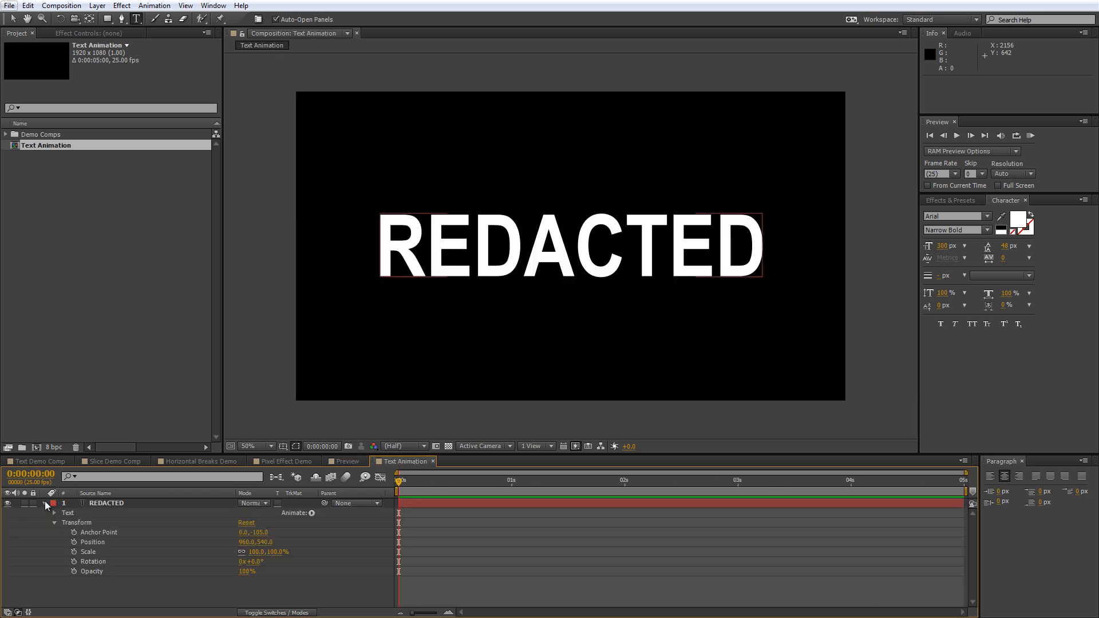
{"action": "left_click", "coordinate": [312, 514]}
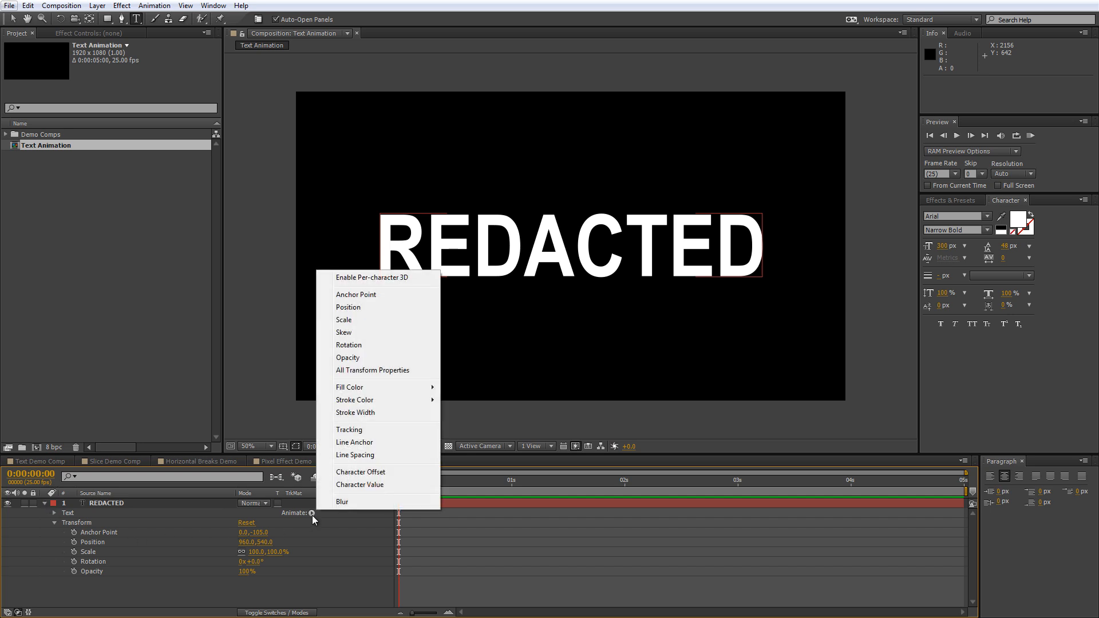
{"action": "left_click", "coordinate": [371, 473]}
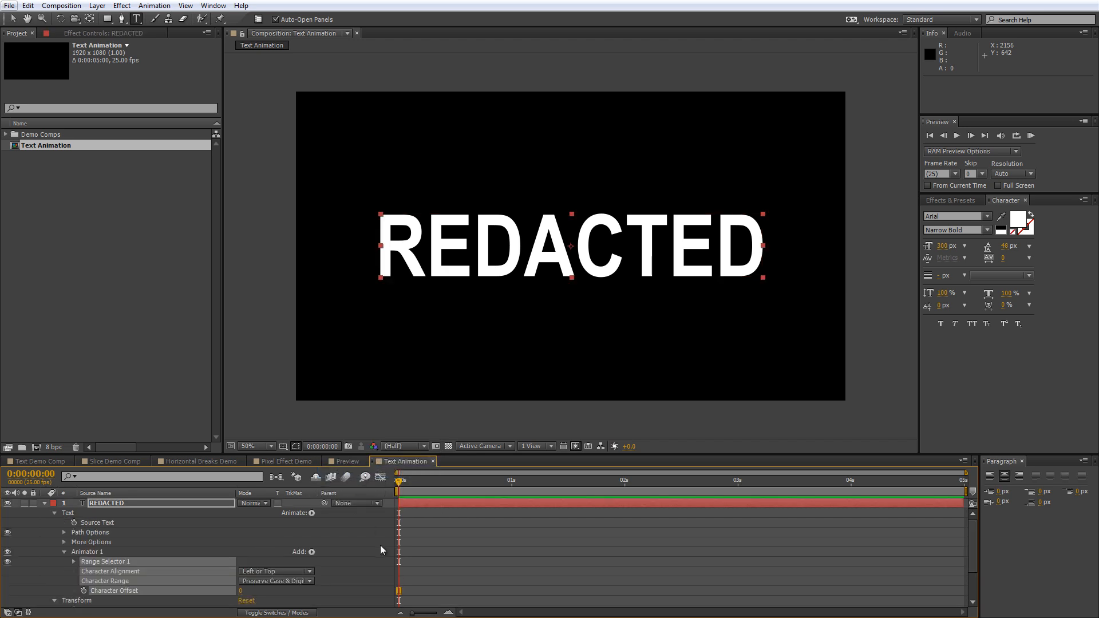
{"action": "left_click_drag", "start_coordinate": [403, 455], "coordinate": [424, 379]}
{"action": "left_click", "coordinate": [351, 526]}
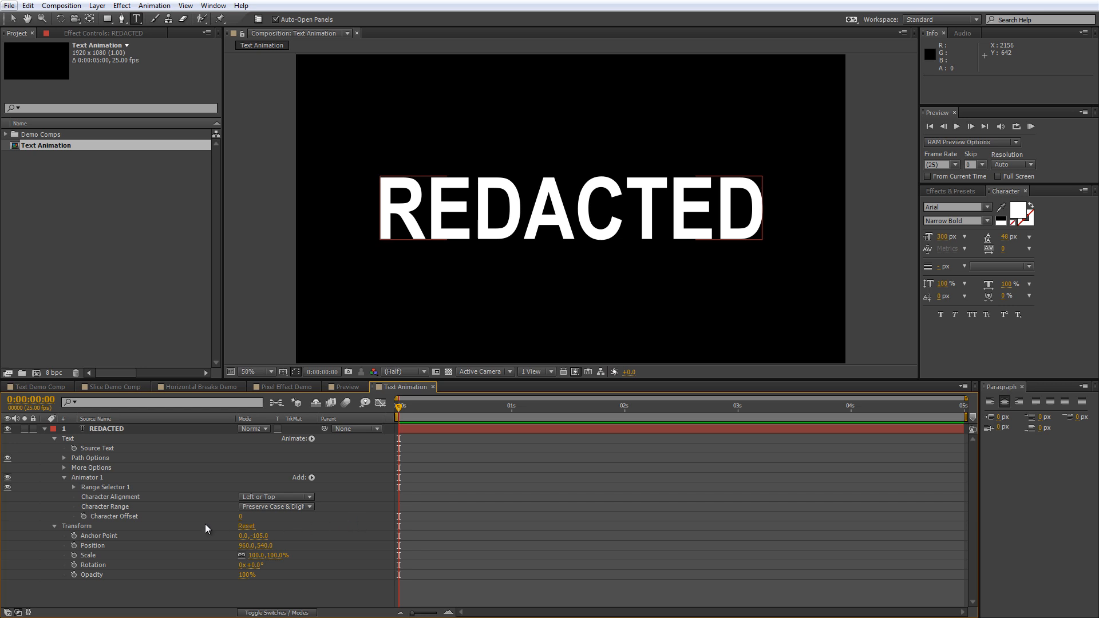
Keyframe Range Selector 1's Start at 0% and the Character Offset at 25 at the beginning of the timeline
{"action": "left_click", "coordinate": [73, 487]}
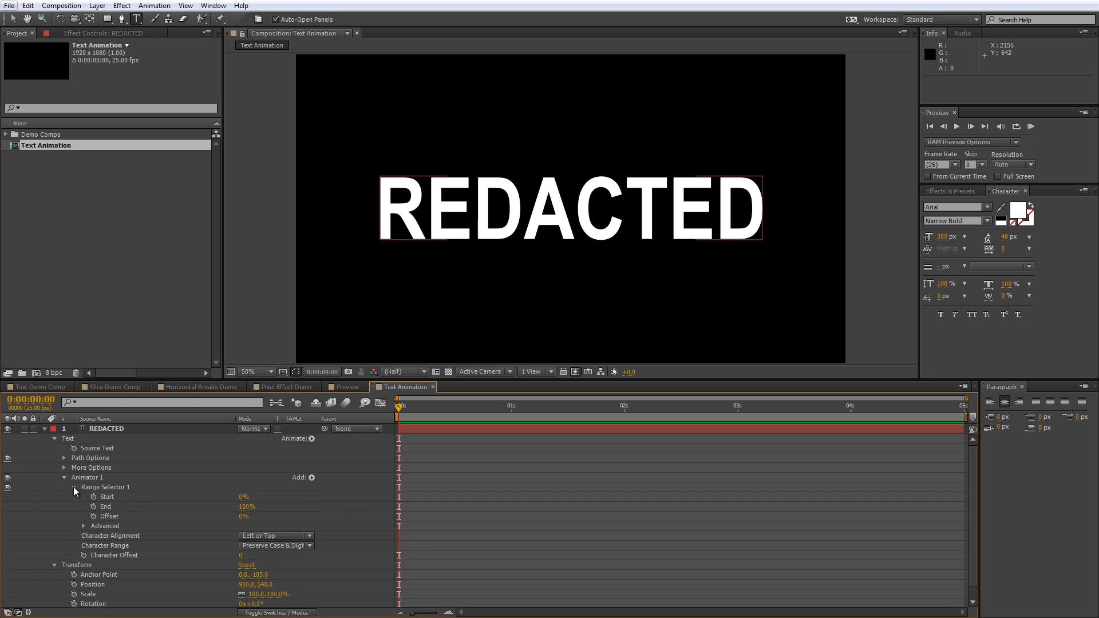
{"action": "left_click", "coordinate": [93, 497]}
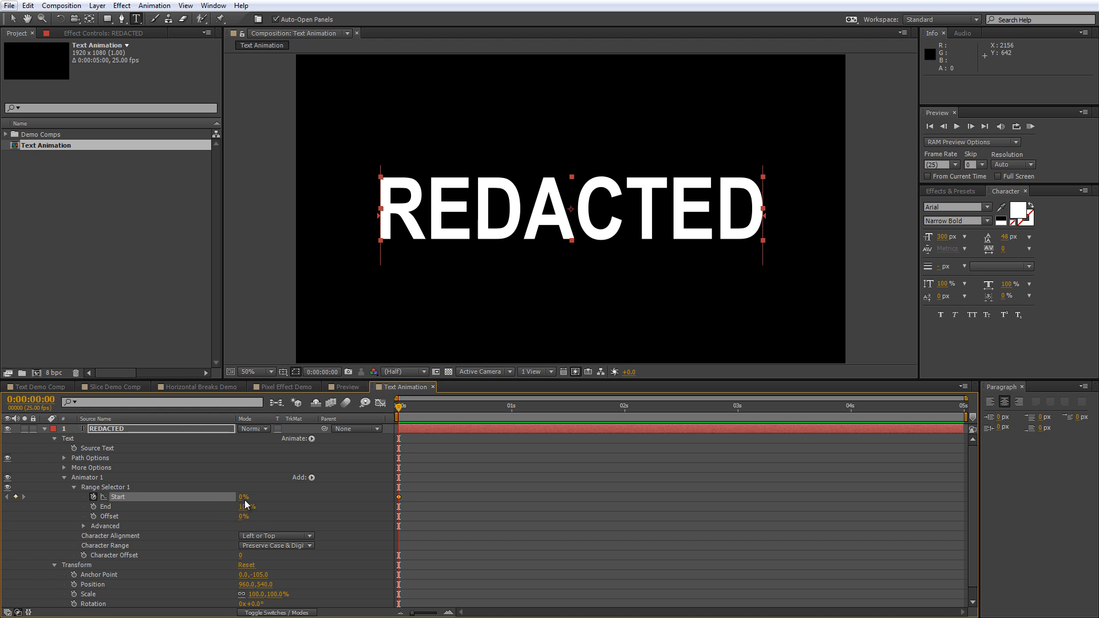
{"action": "left_click", "coordinate": [83, 555]}
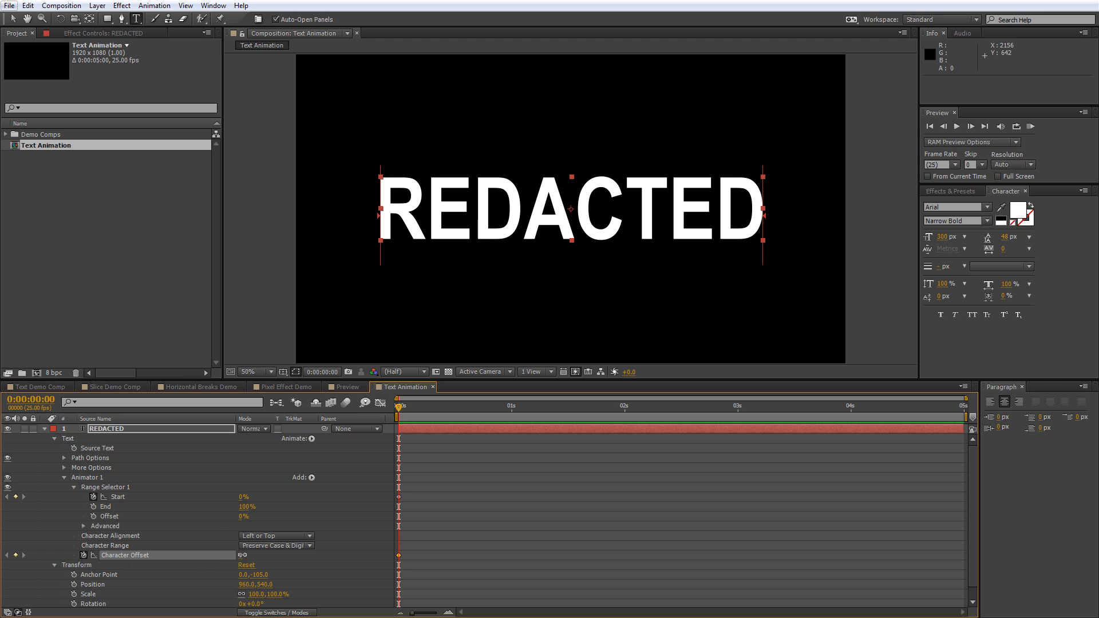
{"action": "left_click", "coordinate": [242, 556]}
{"action": "left_click", "coordinate": [346, 563]}
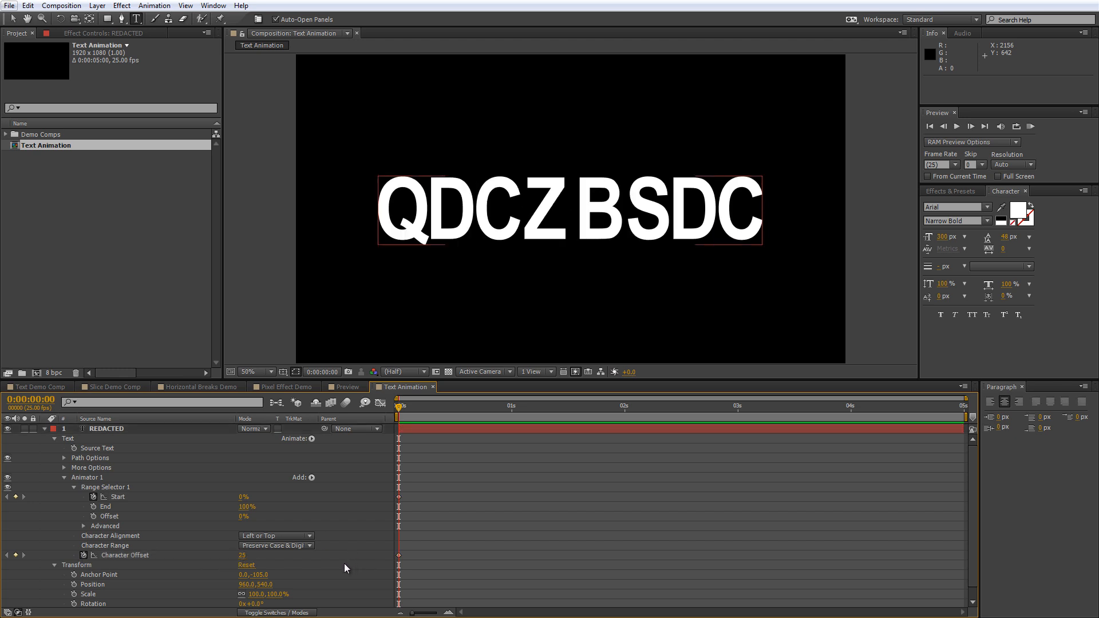
At 0:00:01:00, keyframe the range selector's Start at 100% and the Character Offset at 0
{"action": "left_click", "coordinate": [511, 408]}
{"action": "left_click", "coordinate": [241, 498]}
{"action": "type", "text": "100"}
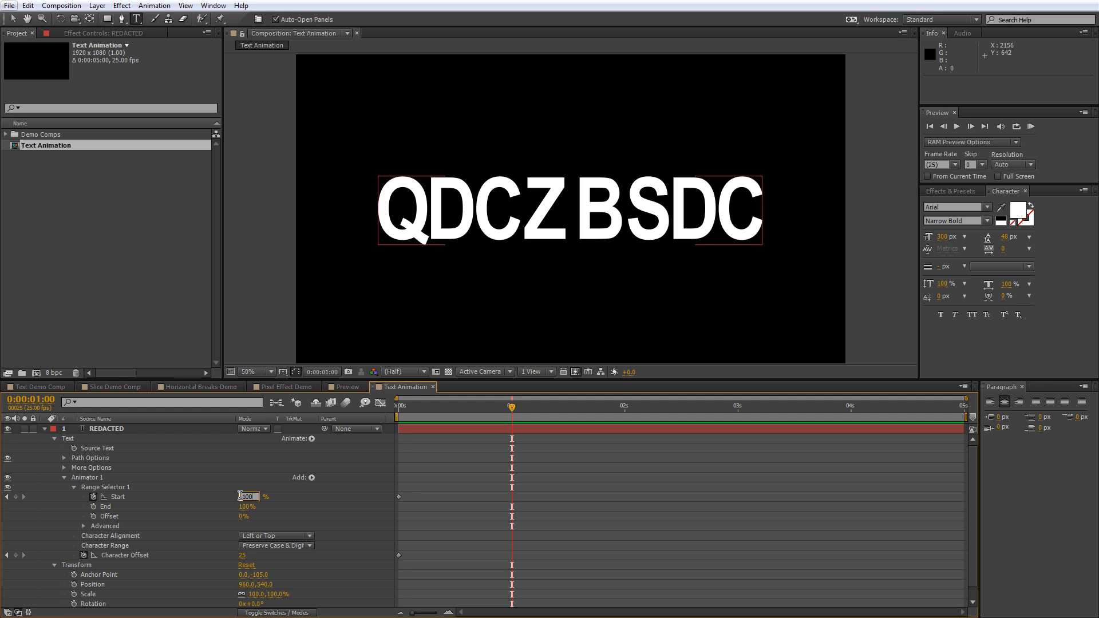
{"action": "key", "text": "Return"}
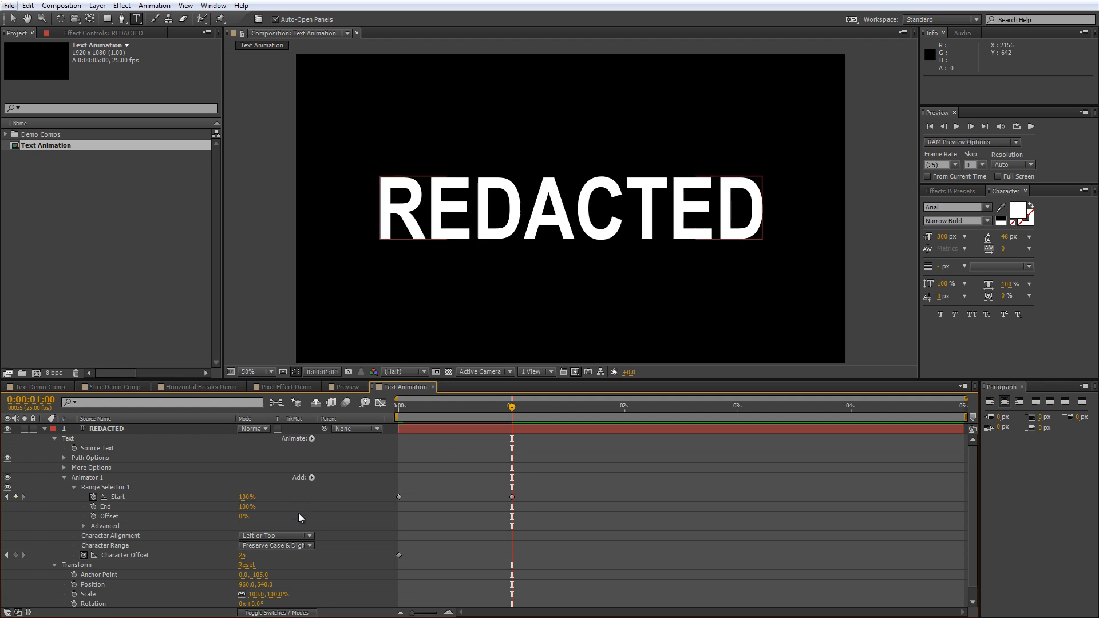
{"action": "left_click", "coordinate": [243, 556]}
{"action": "left_click", "coordinate": [195, 546]}
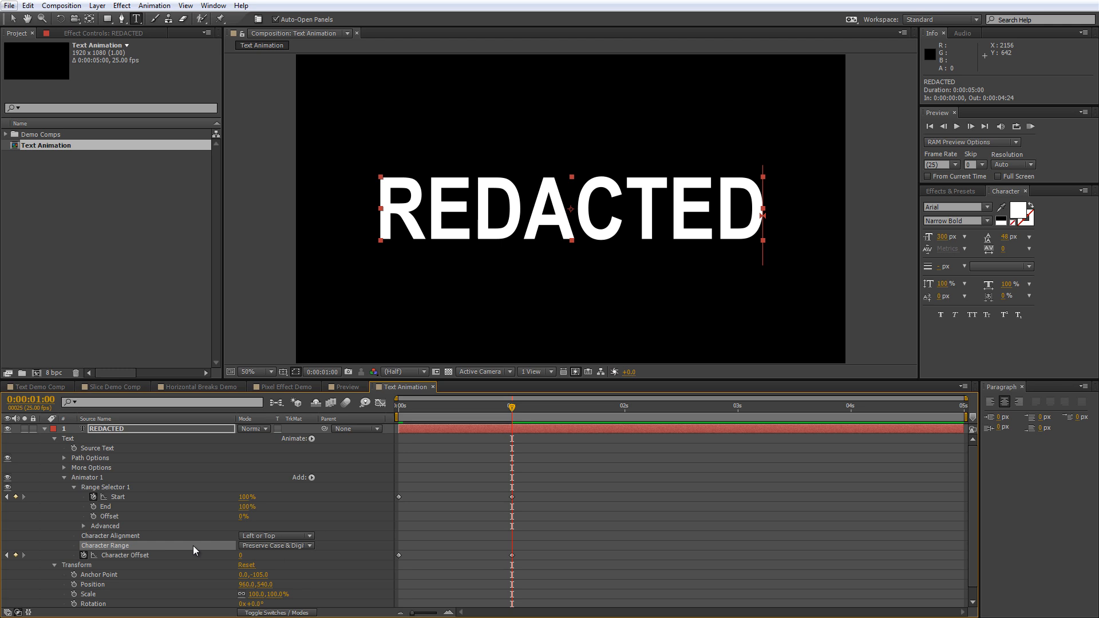
Scrub through the first second of the animation and add holding keyframes for Start and Character Offset at 0:00:02:09
{"action": "left_click_drag", "start_coordinate": [458, 405], "coordinate": [511, 437]}
{"action": "left_click", "coordinate": [666, 408]}
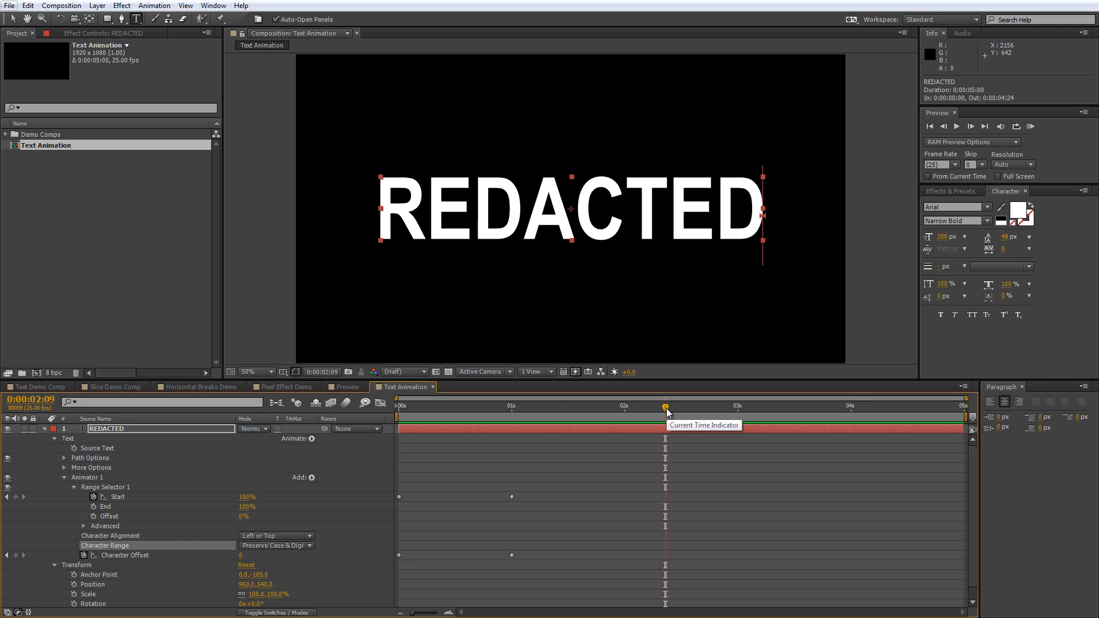
{"action": "left_click", "coordinate": [16, 497]}
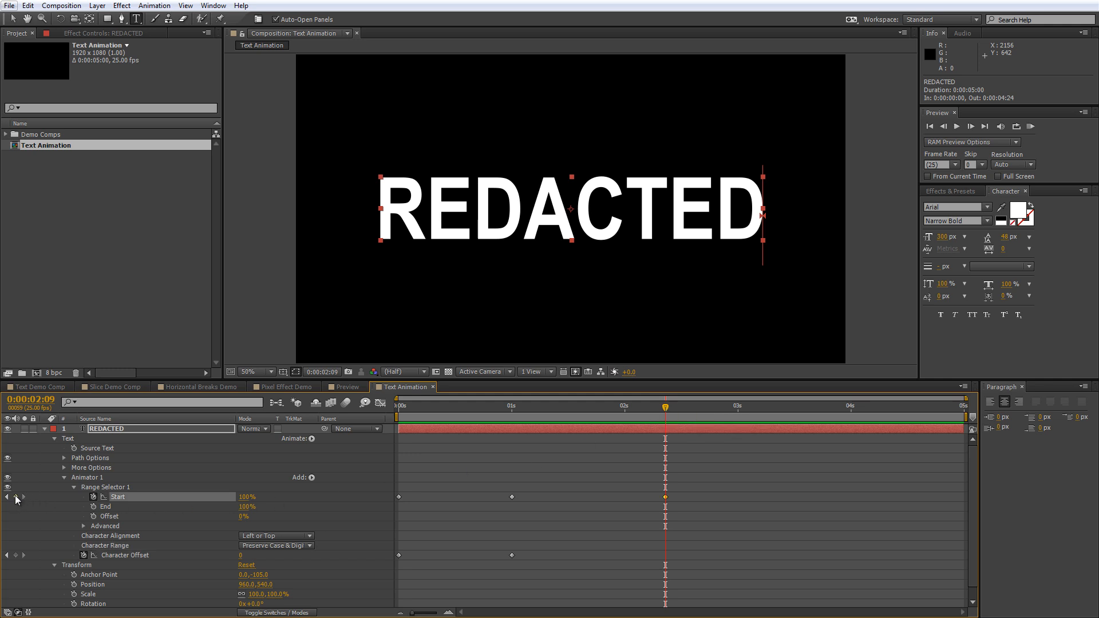
{"action": "left_click", "coordinate": [16, 556]}
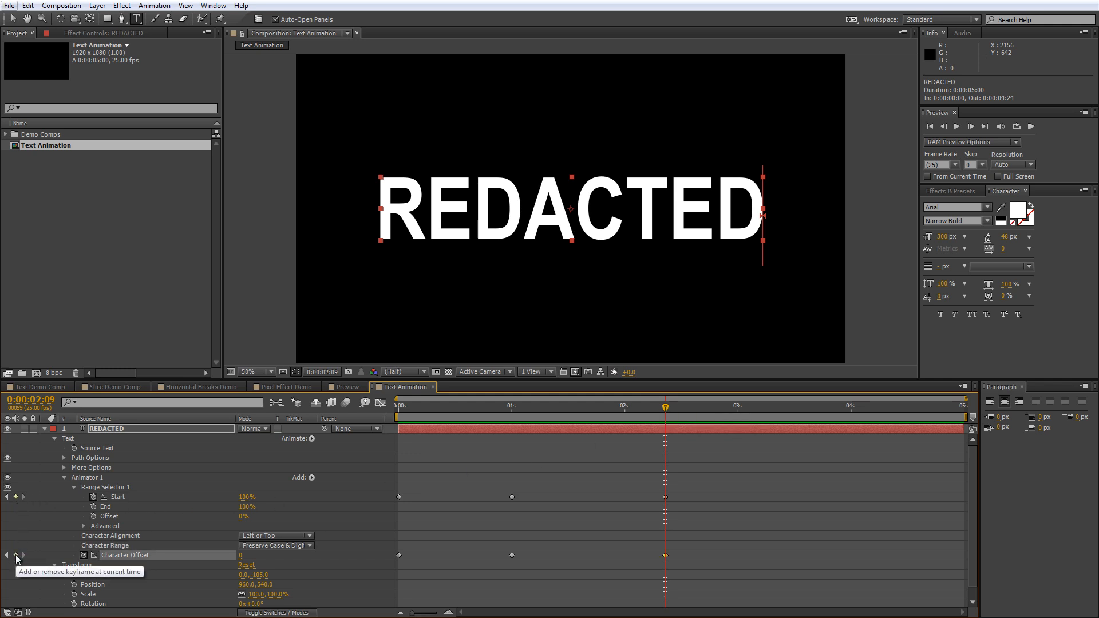
At 0:00:02:10, keyframe the range selector's Start at 0% and the Character Offset at 2
{"action": "key", "text": "Page_Down"}
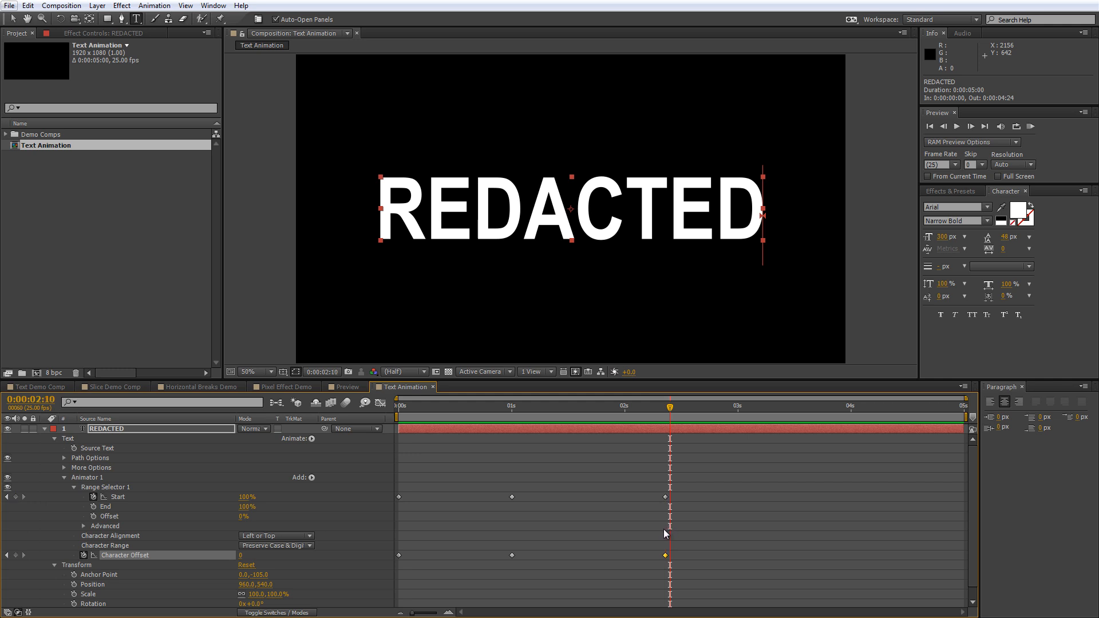
{"action": "left_click", "coordinate": [16, 497]}
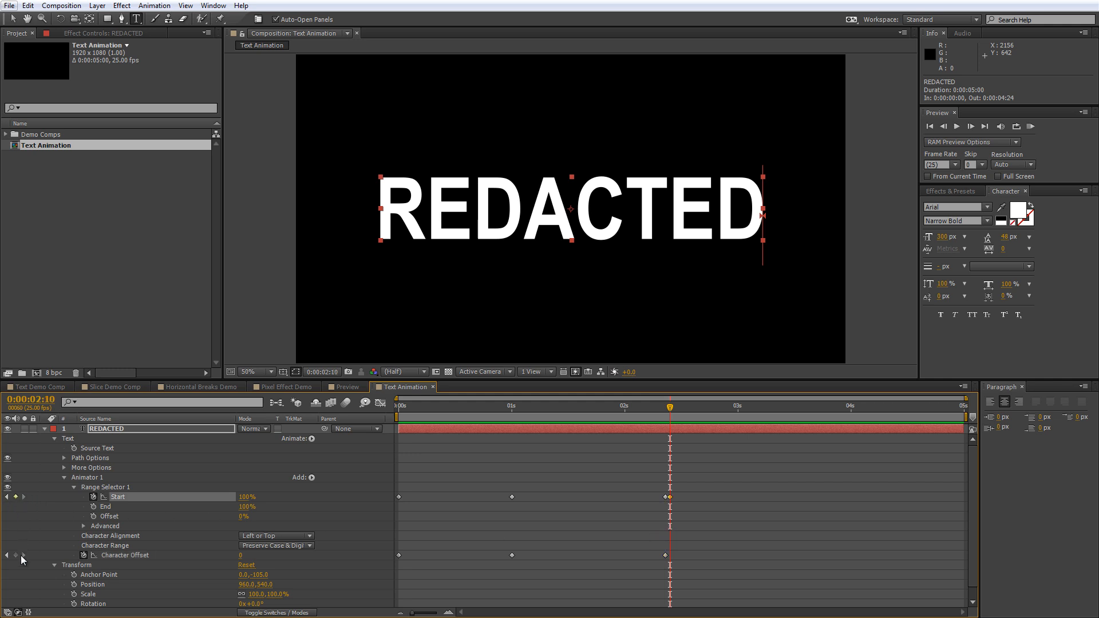
{"action": "left_click", "coordinate": [15, 555]}
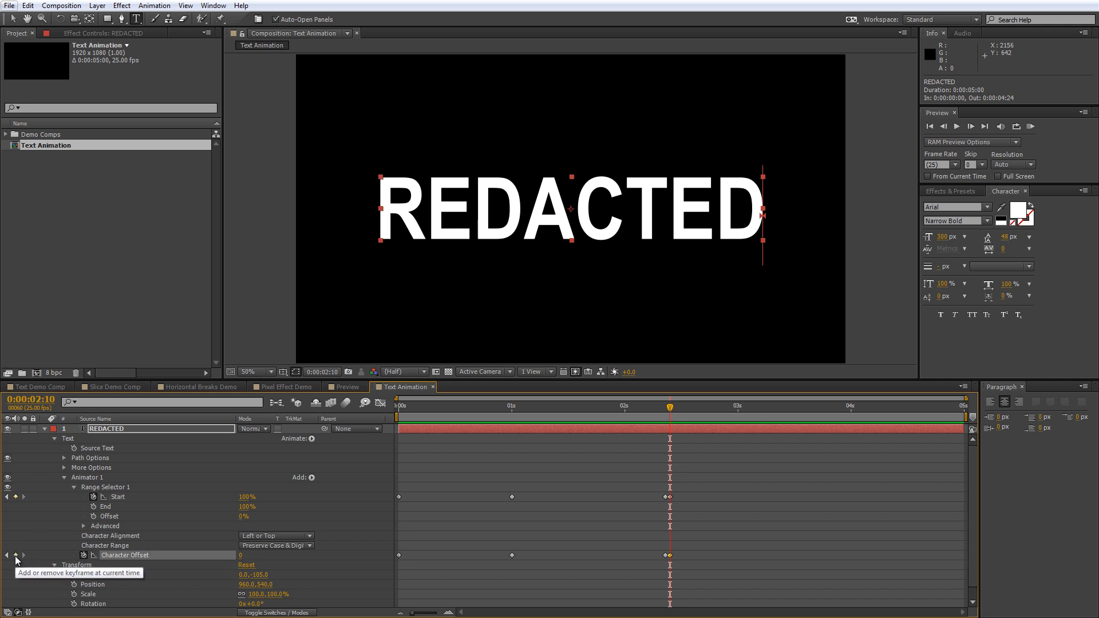
{"action": "left_click_drag", "start_coordinate": [246, 497], "coordinate": [151, 498]}
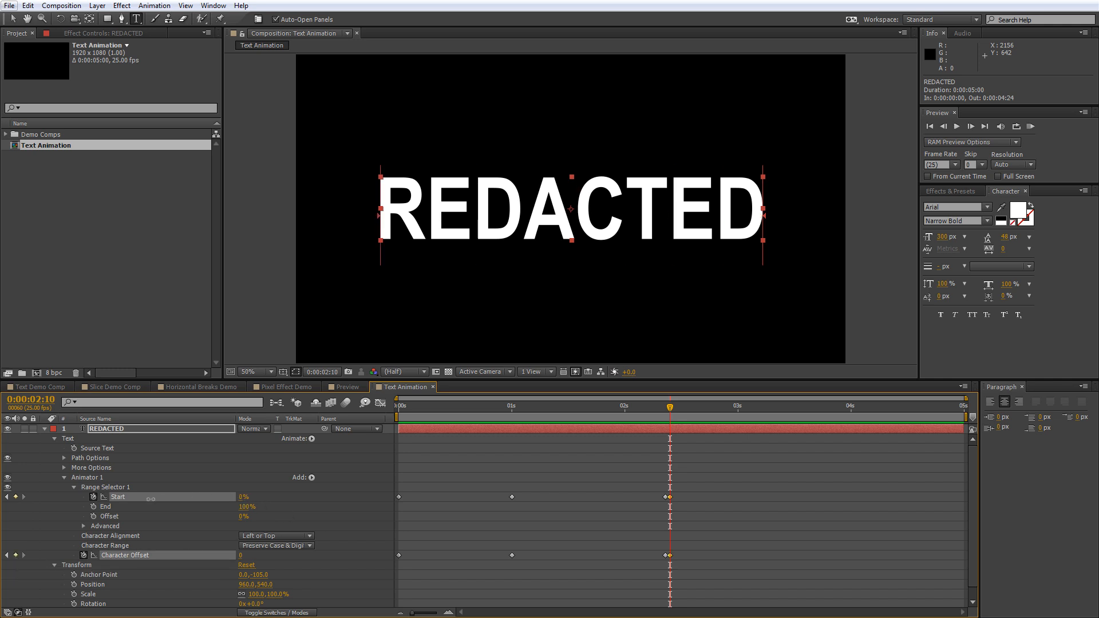
{"action": "left_click", "coordinate": [182, 498]}
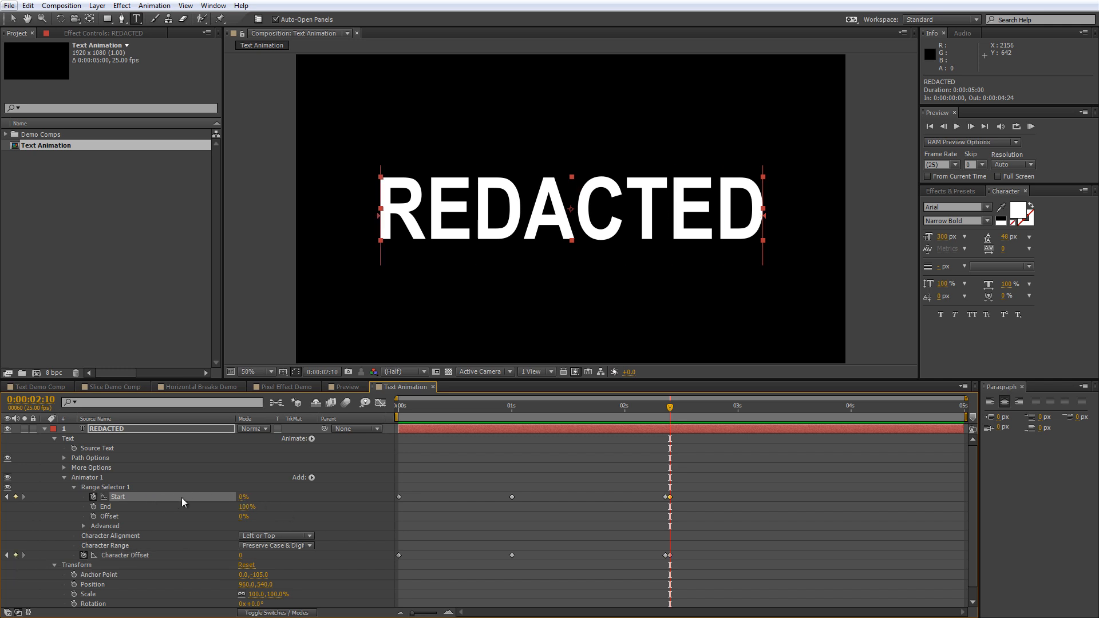
{"action": "left_click", "coordinate": [270, 554]}
{"action": "type", "text": "2"}
{"action": "left_click", "coordinate": [276, 555]}
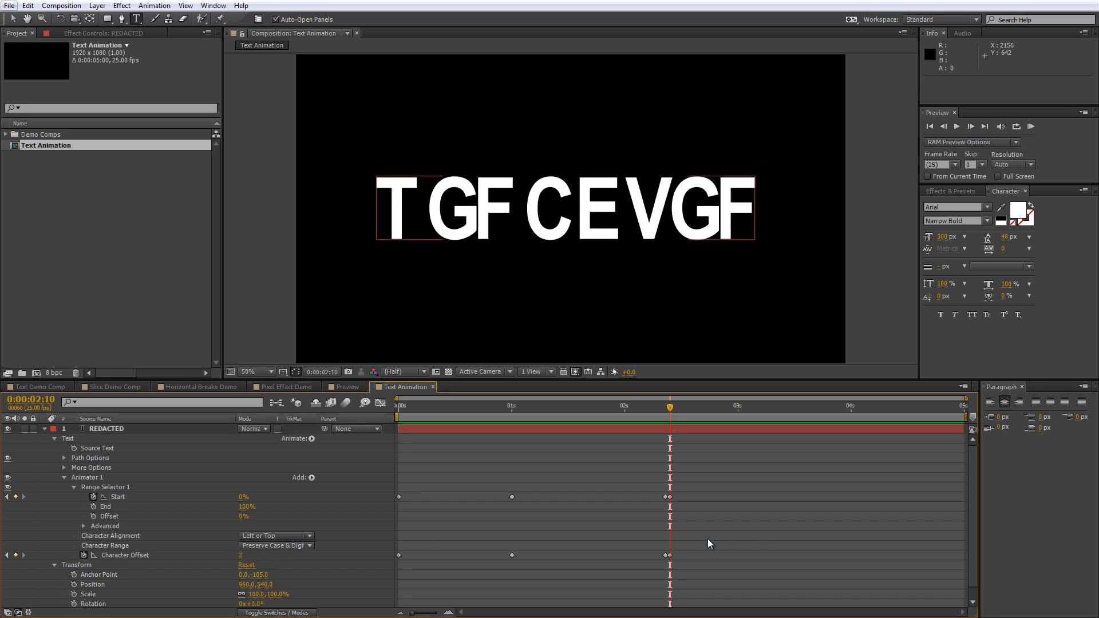
At 0:00:02:14, keyframe Start at 100% and Character Offset at 0, and scrub through the short glitch
{"action": "key", "text": "Page_Down"}
{"action": "key", "text": "Page_Down"}
{"action": "key", "text": "Page_Down"}
{"action": "key", "text": "Page_Down"}
{"action": "left_click", "coordinate": [16, 497]}
{"action": "left_click", "coordinate": [16, 556]}
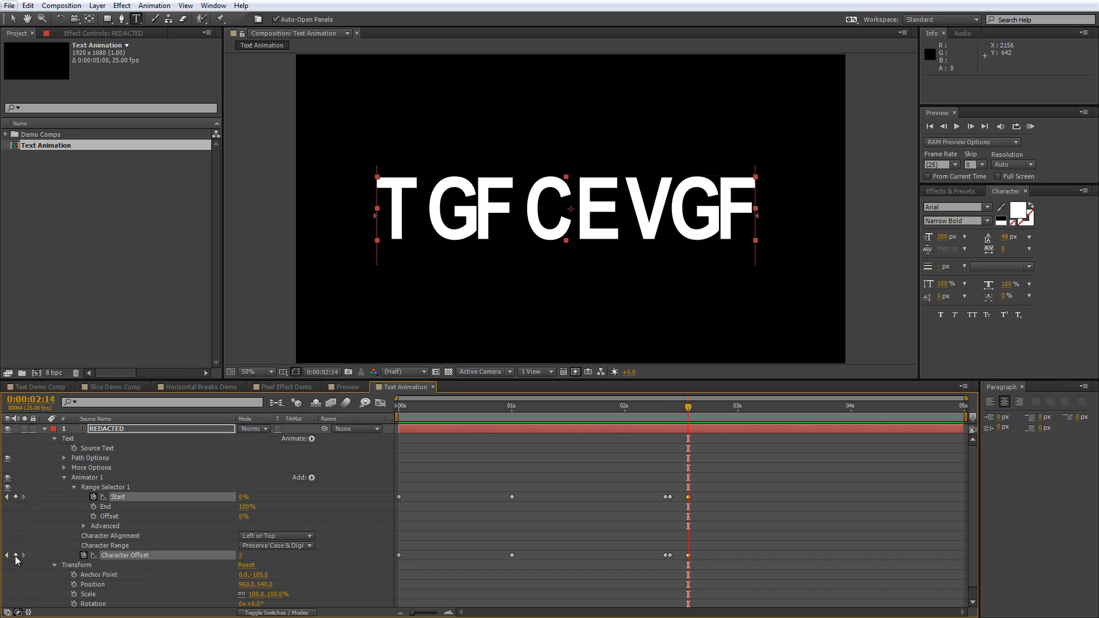
{"action": "left_click", "coordinate": [241, 497]}
{"action": "type", "text": "100"}
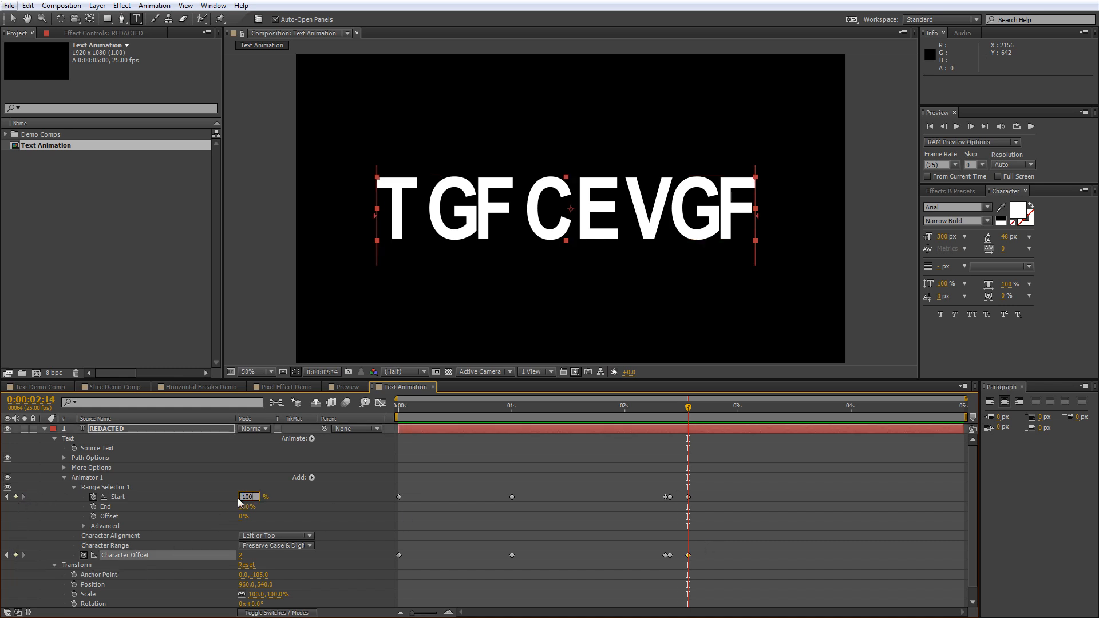
{"action": "left_click", "coordinate": [240, 556]}
{"action": "type", "text": "0"}
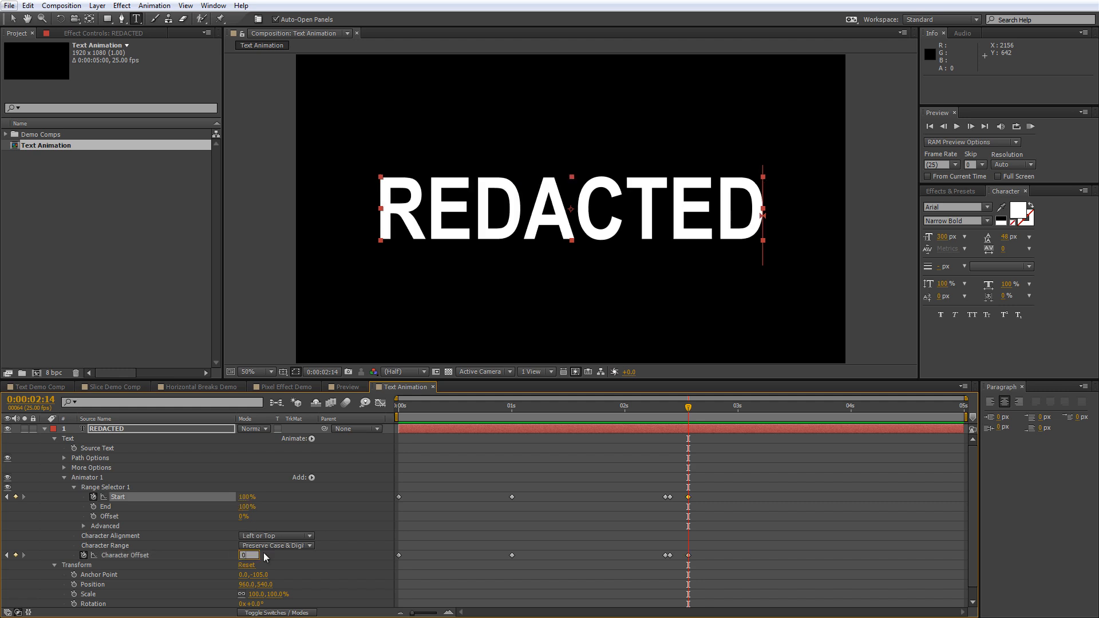
{"action": "left_click", "coordinate": [342, 540]}
{"action": "left_click_drag", "start_coordinate": [665, 407], "coordinate": [688, 429]}
Examine the Start and Character Offset keyframes from 0:00:03:08 onward in Text Demo Comp, and return to the Text Animation composition
{"action": "left_click", "coordinate": [44, 387]}
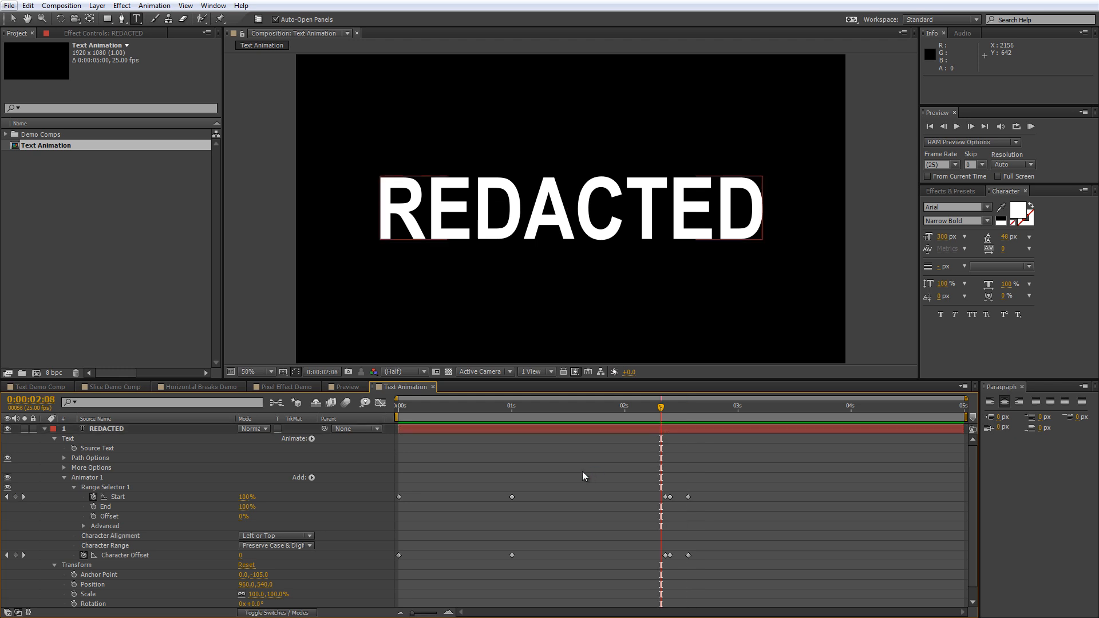
{"action": "left_click", "coordinate": [854, 412]}
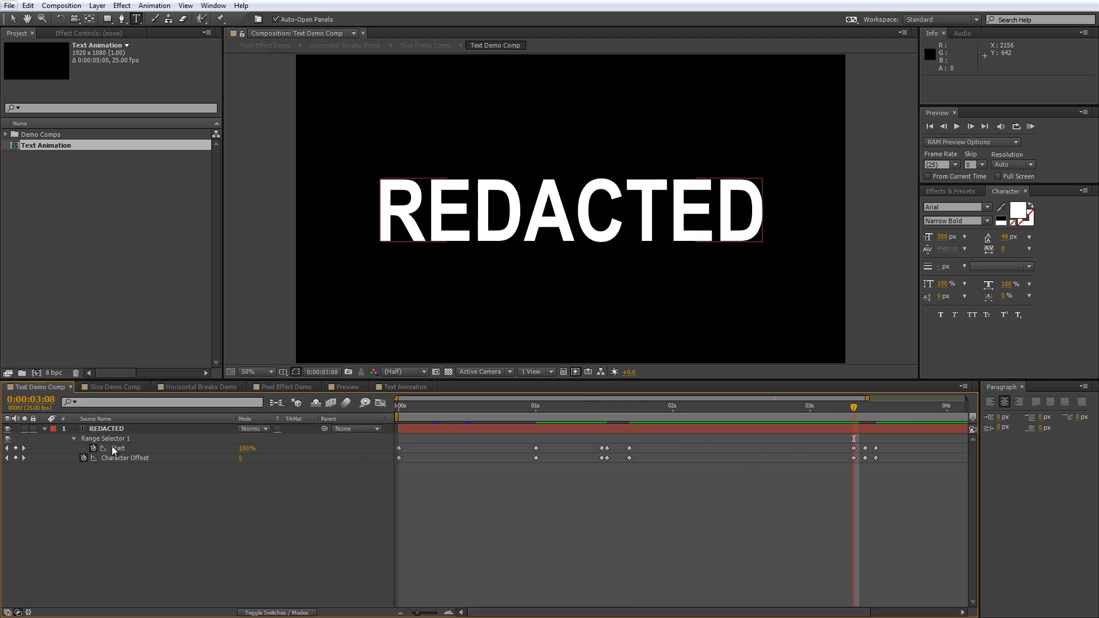
{"action": "left_click", "coordinate": [24, 448]}
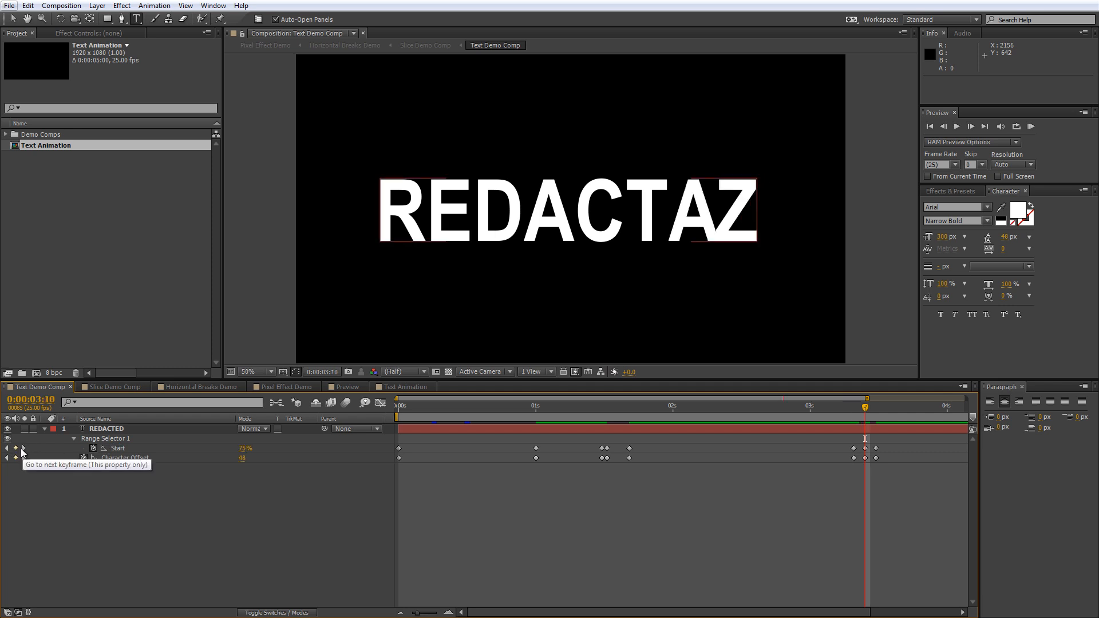
{"action": "left_click", "coordinate": [24, 449]}
{"action": "mouse_move", "coordinate": [851, 408]}
{"action": "left_mouse_down"}
{"action": "mouse_move", "coordinate": [873, 418]}
{"action": "mouse_move", "coordinate": [853, 421]}
{"action": "left_mouse_up"}
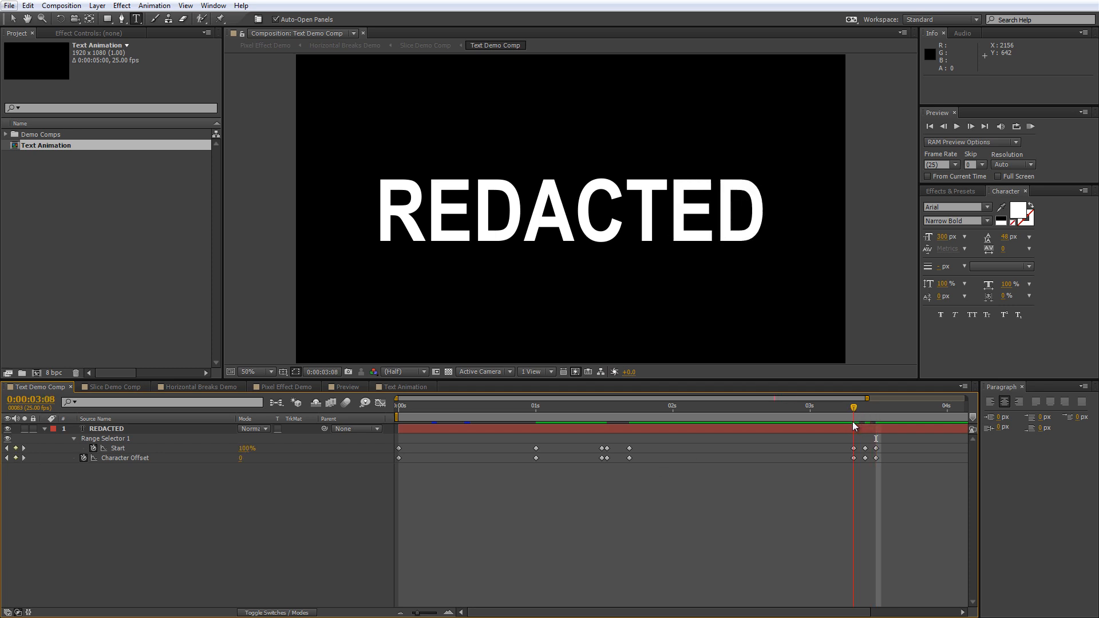
{"action": "left_click", "coordinate": [407, 387]}
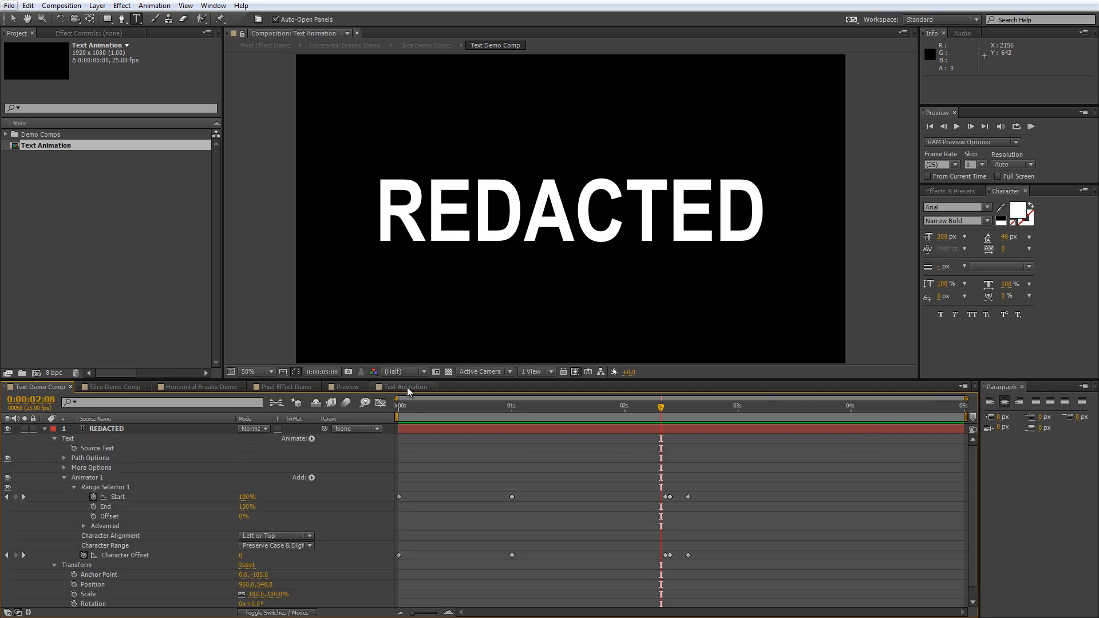
Nest the Text Animation composition in a new composition and name it Slice
{"action": "left_click", "coordinate": [132, 271]}
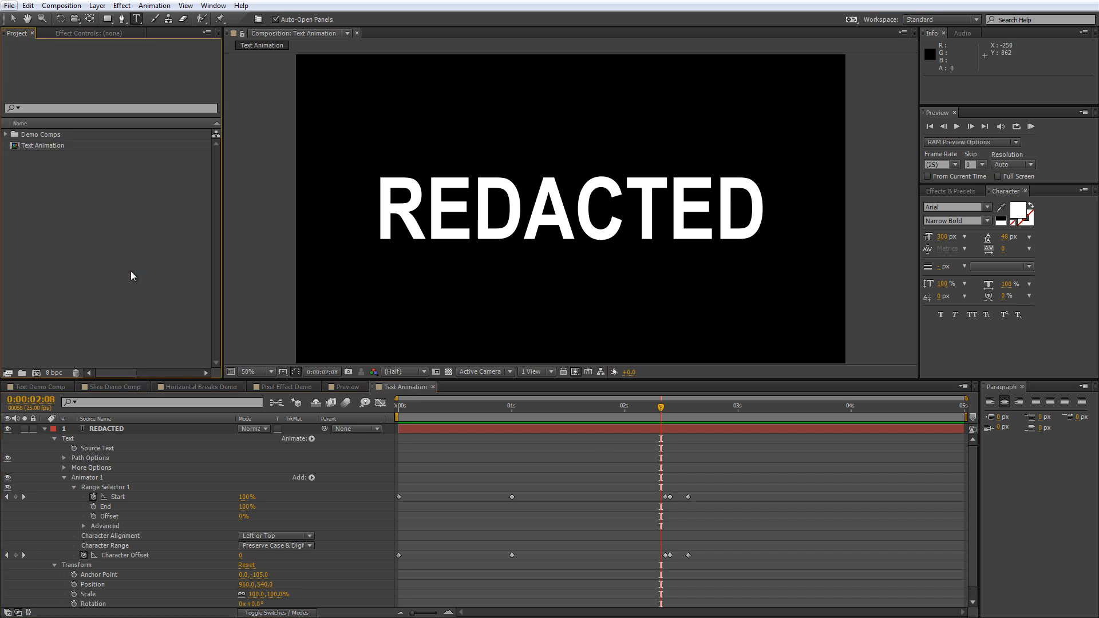
{"action": "left_click", "coordinate": [16, 148]}
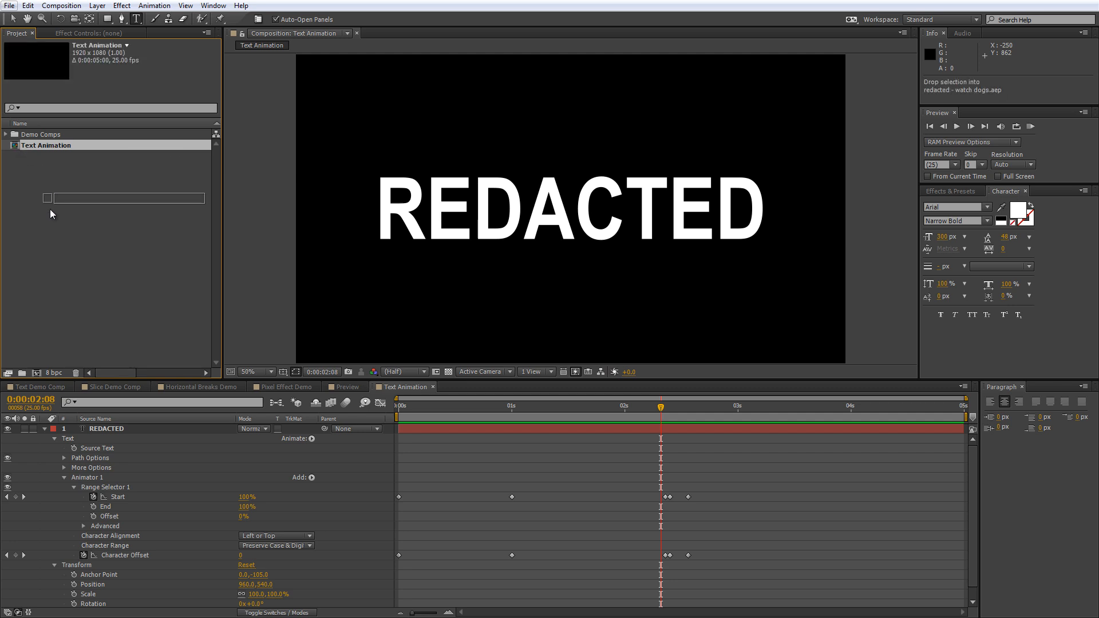
{"action": "left_click_drag", "start_coordinate": [42, 373], "coordinate": [43, 373]}
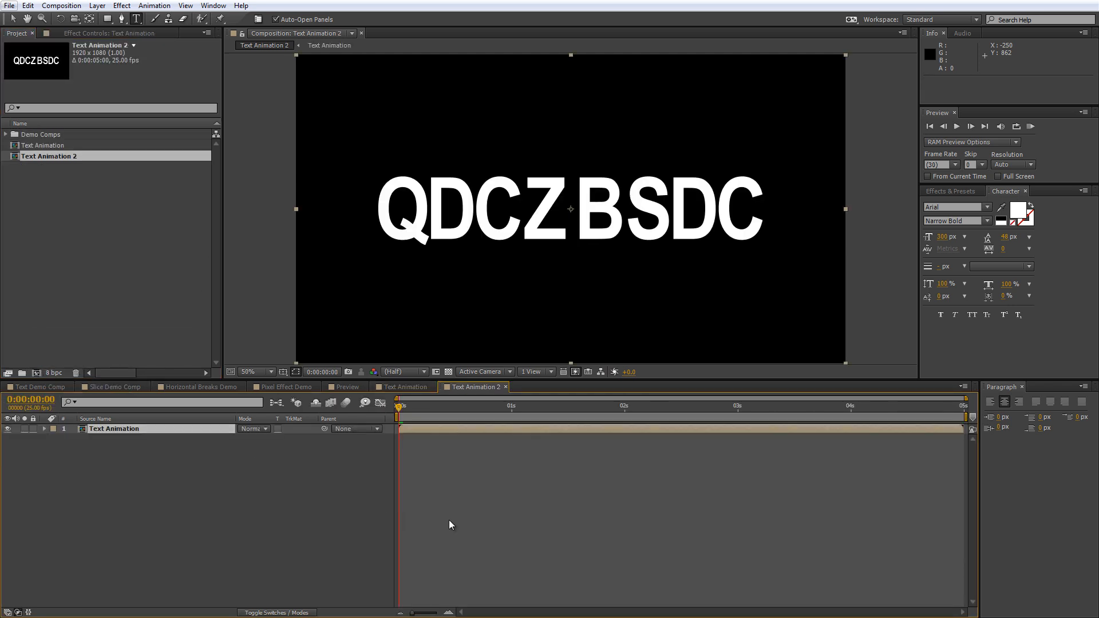
{"action": "key", "text": "ctrl+k"}
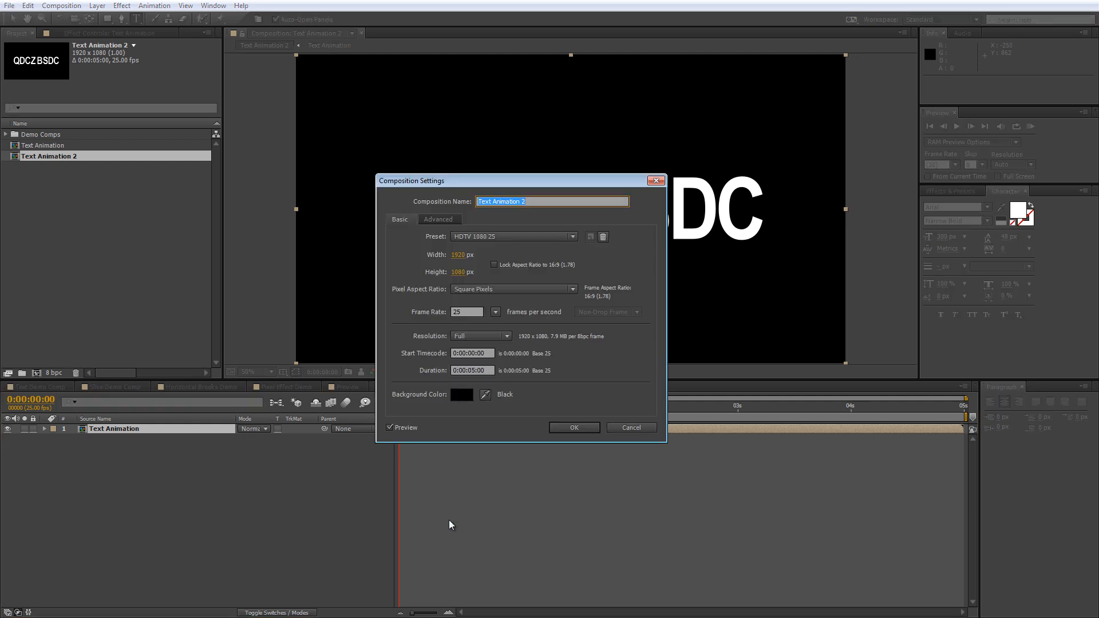
{"action": "type", "text": "Slice"}
{"action": "left_click", "coordinate": [589, 429]}
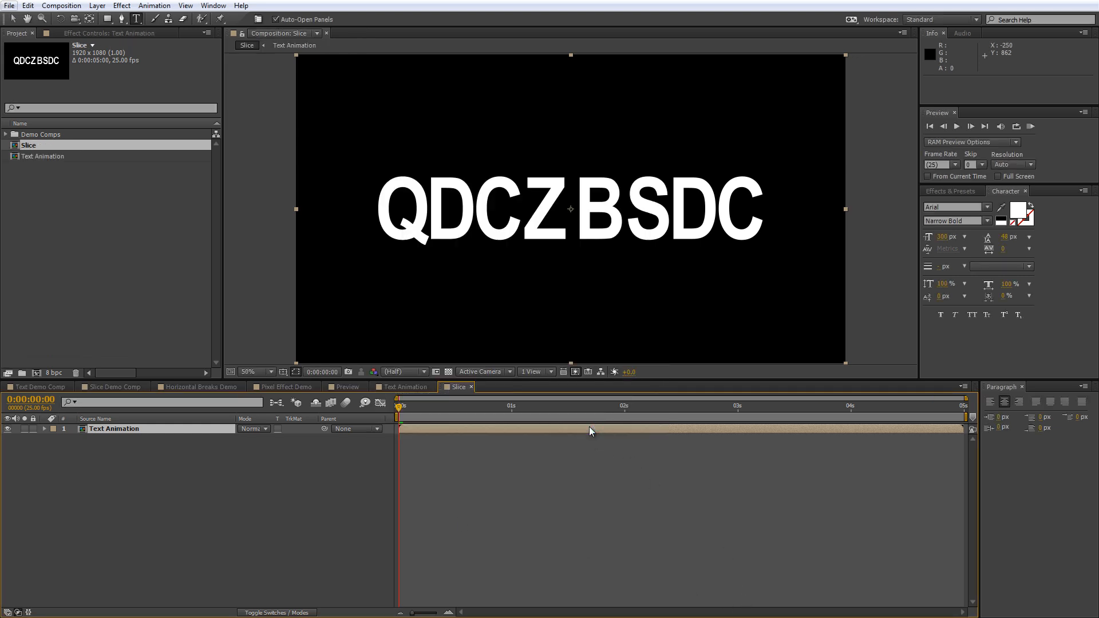
Duplicate the Text Animation layer in the Slice composition and rename the copy Low Res
{"action": "left_click", "coordinate": [152, 429]}
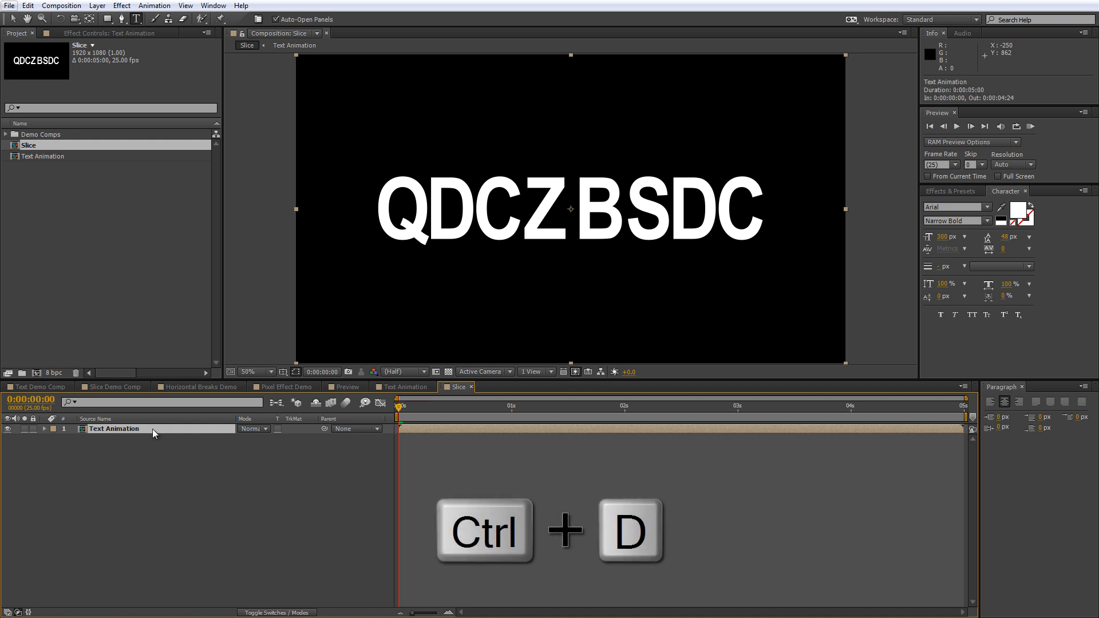
{"action": "key", "text": "ctrl+d"}
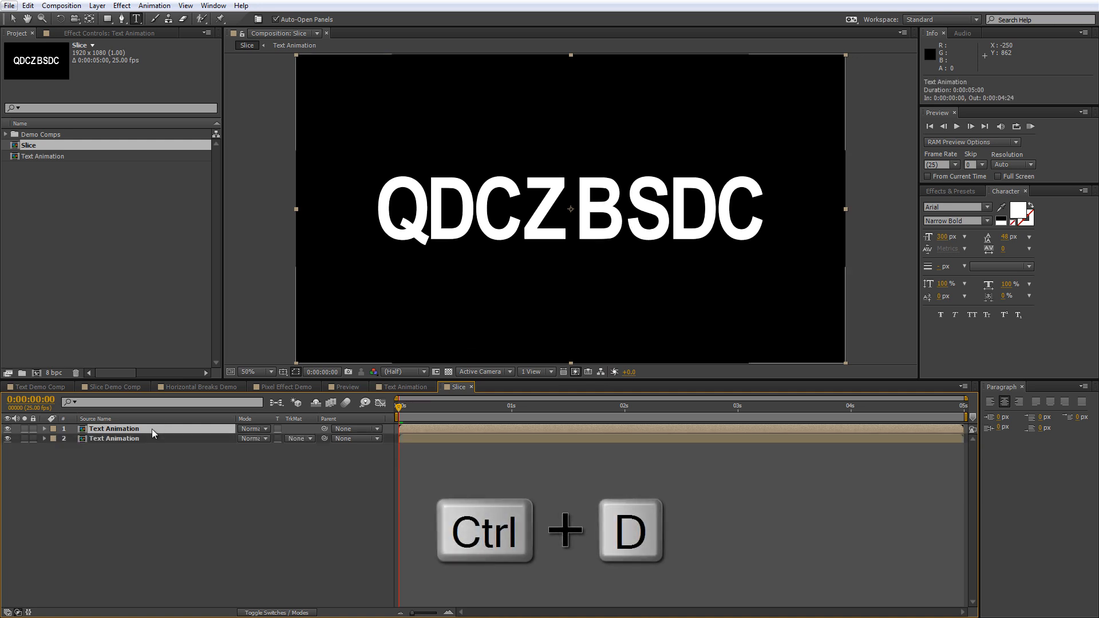
{"action": "key", "text": "Return"}
{"action": "type", "text": "L"}
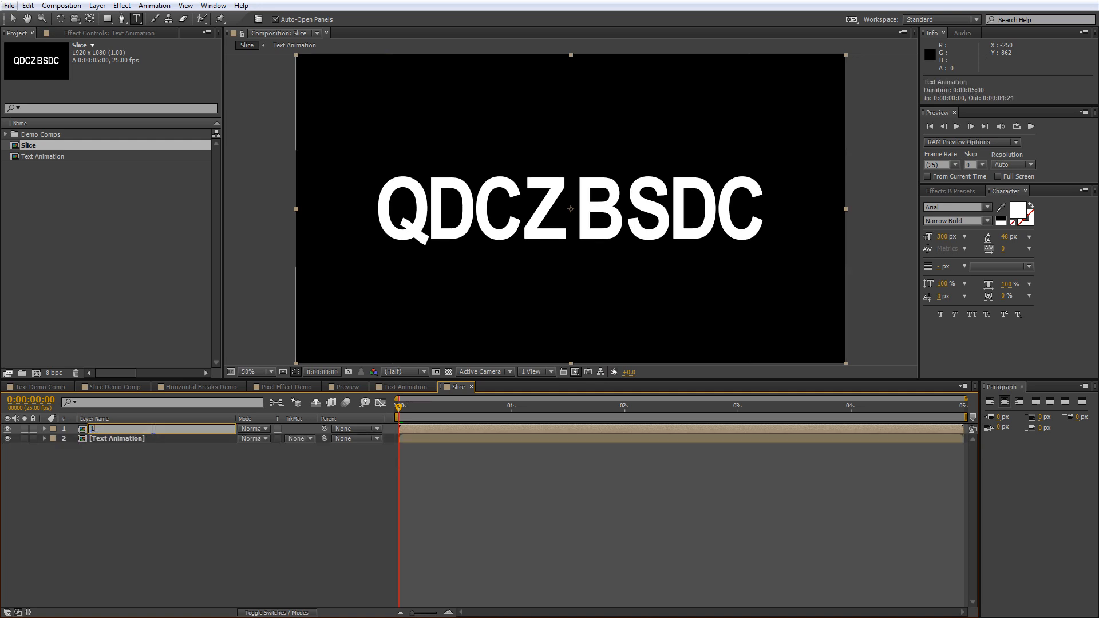
{"action": "type", "text": "ow Res"}
{"action": "key", "text": "Return"}
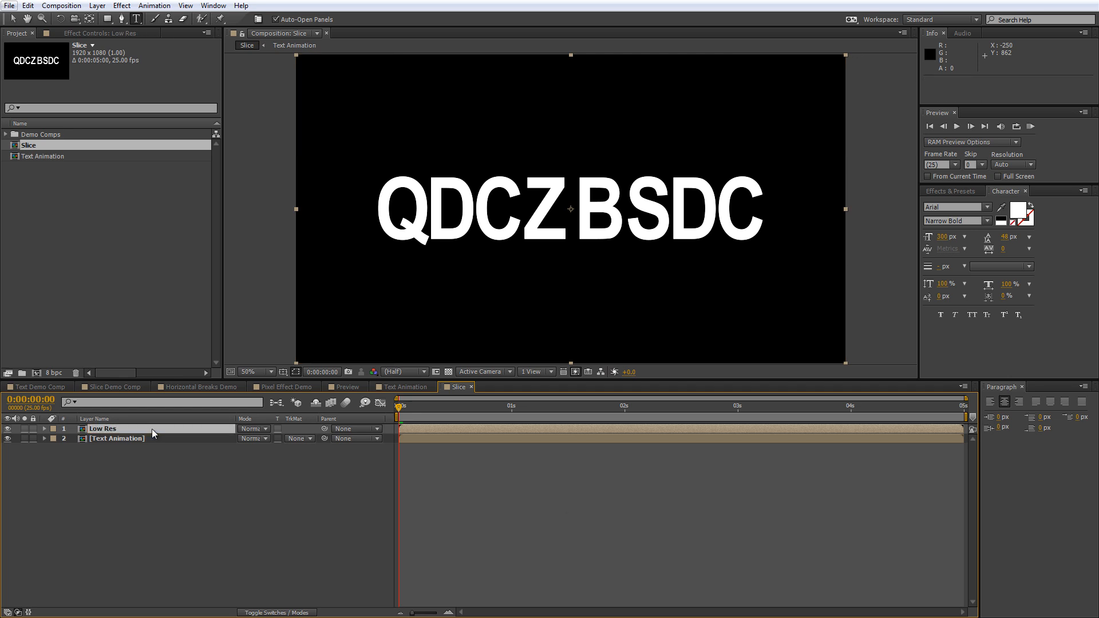
{"action": "left_click", "coordinate": [162, 481]}
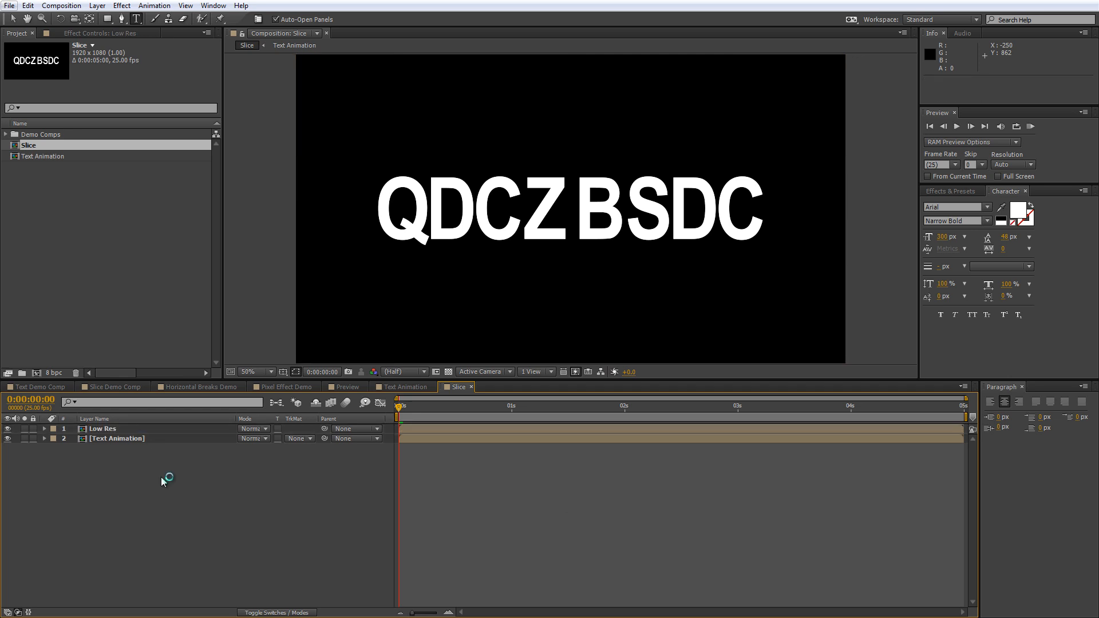
Draw a closed four-point Pen mask on the Low Res layer, its slanted upper edge cutting diagonally across the text and enclosing the lower part
{"action": "key", "text": "comma"}
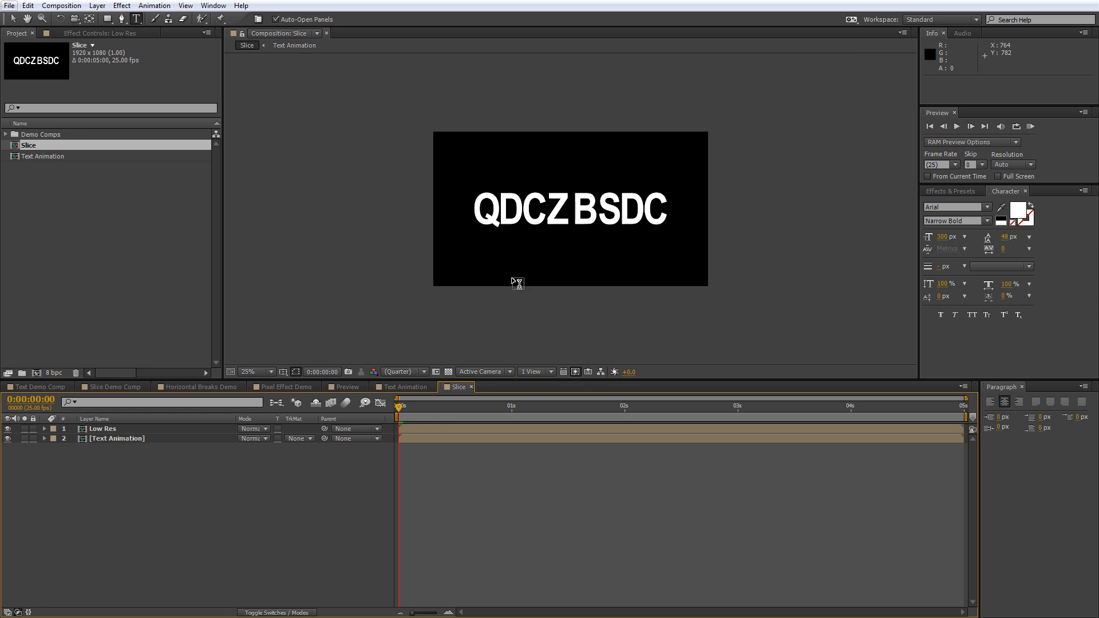
{"action": "left_click", "coordinate": [121, 19]}
{"action": "left_click", "coordinate": [399, 192]}
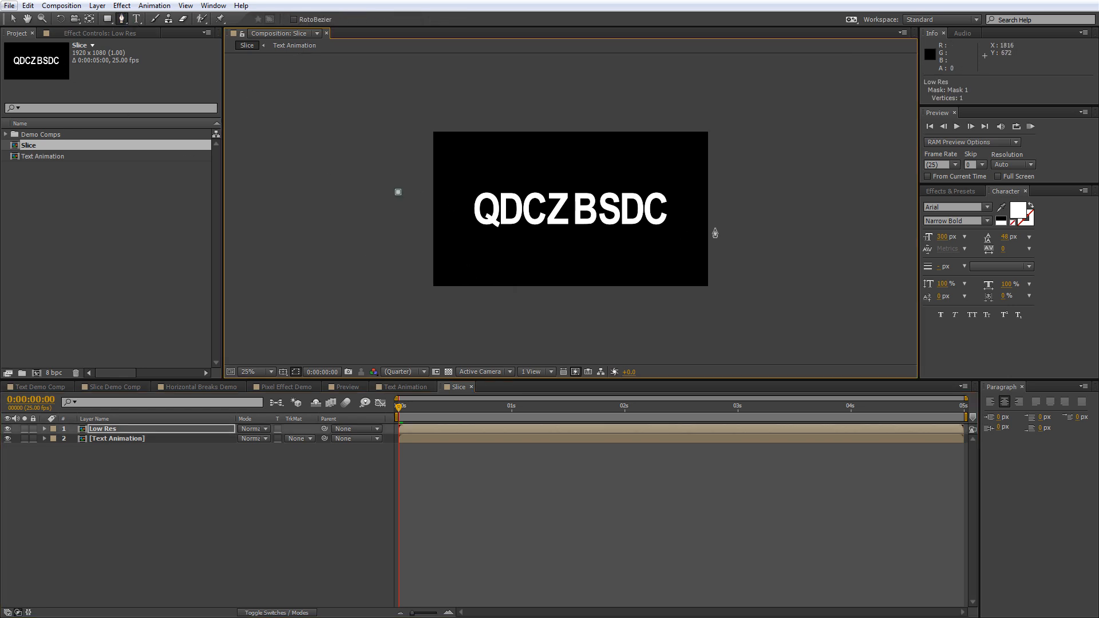
{"action": "left_click", "coordinate": [749, 226]}
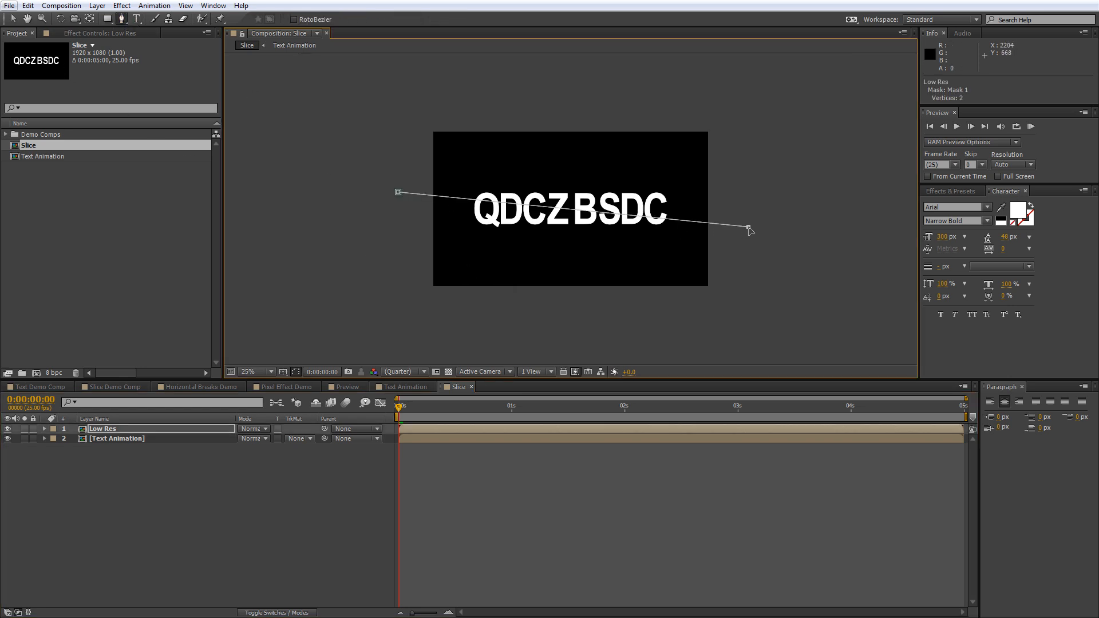
{"action": "left_click", "coordinate": [749, 310]}
{"action": "left_click", "coordinate": [397, 318]}
{"action": "left_click", "coordinate": [398, 193]}
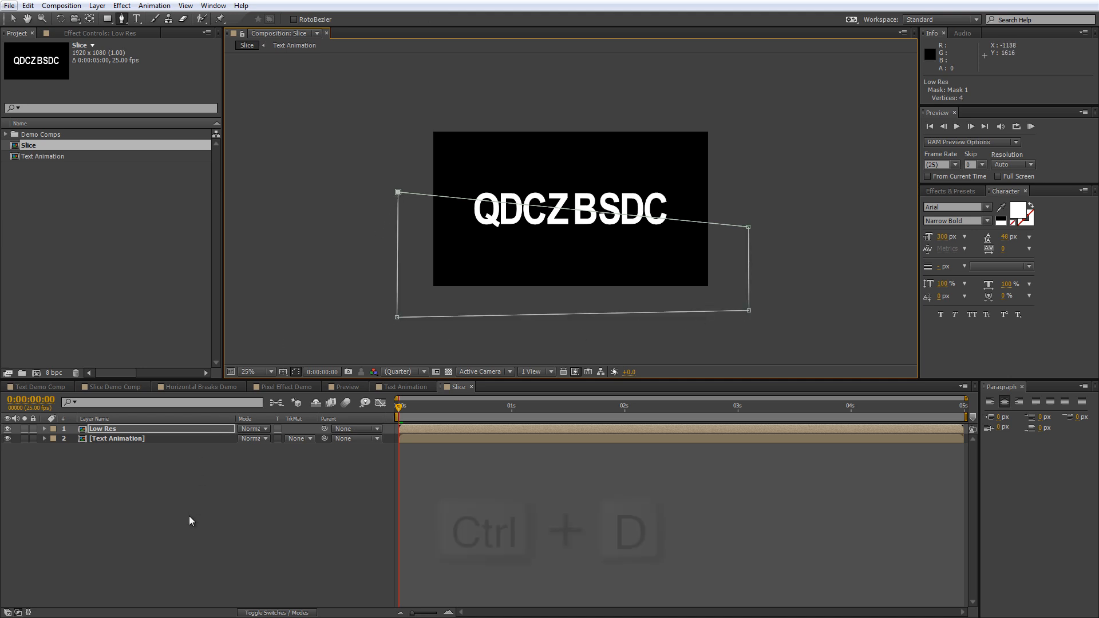
Duplicate the masked Low Res layer and rename the copy Block Noise
{"action": "left_click", "coordinate": [134, 431]}
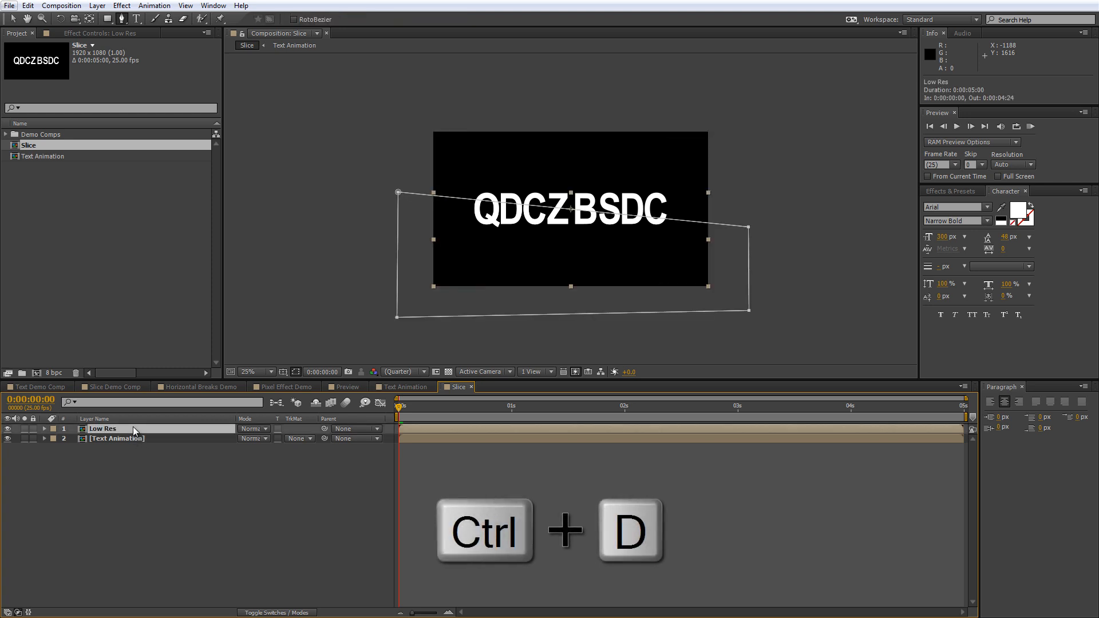
{"action": "key", "text": "ctrl+d"}
{"action": "key", "text": "Return"}
{"action": "type", "text": "Bl"}
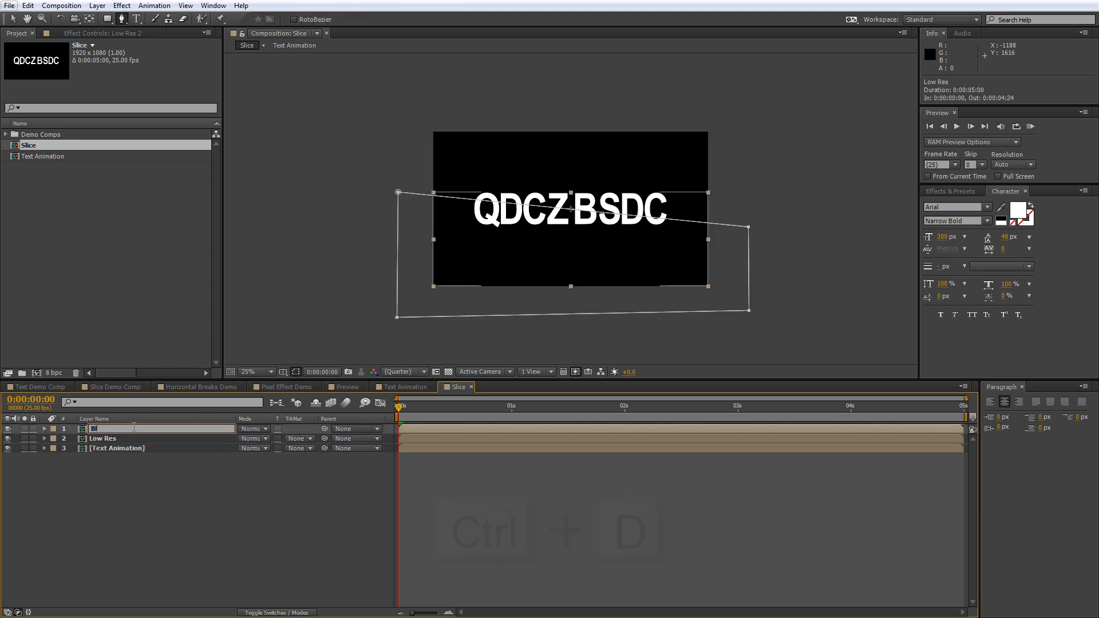
{"action": "type", "text": "ock Noise"}
{"action": "left_click", "coordinate": [143, 495]}
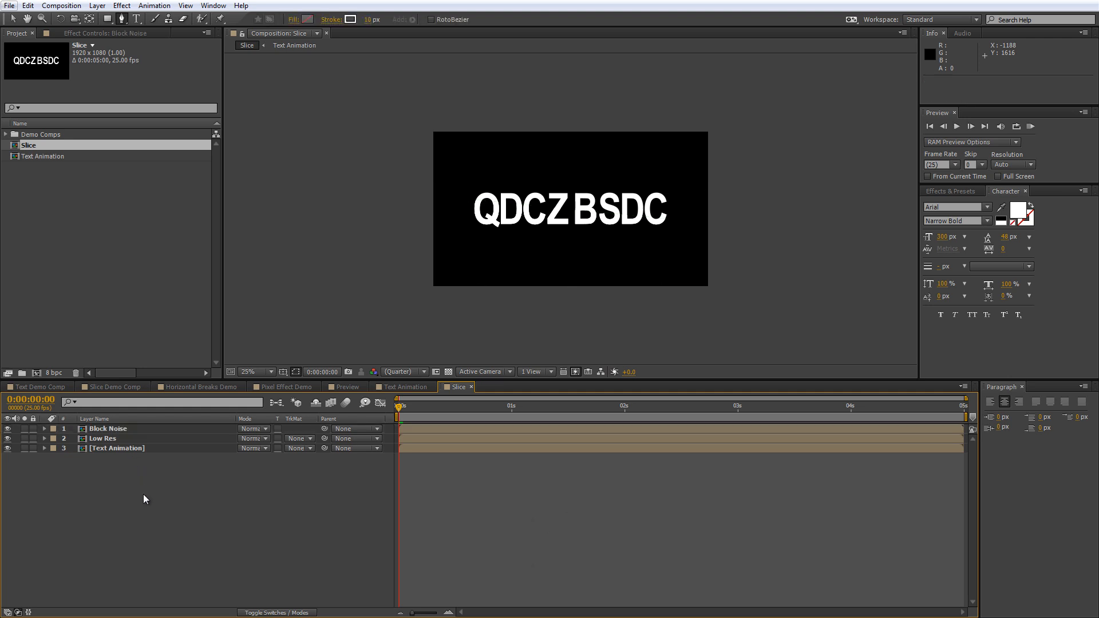
Find the Stylize Mosaic effect and apply it to the Low Res layer
{"action": "left_click", "coordinate": [131, 439]}
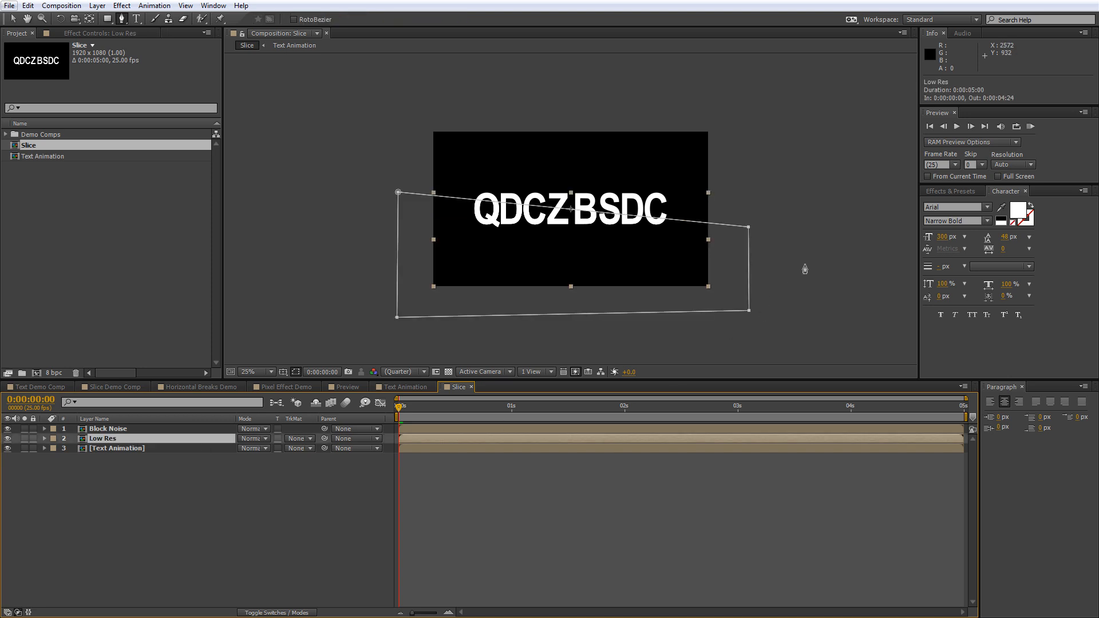
{"action": "left_click", "coordinate": [942, 192]}
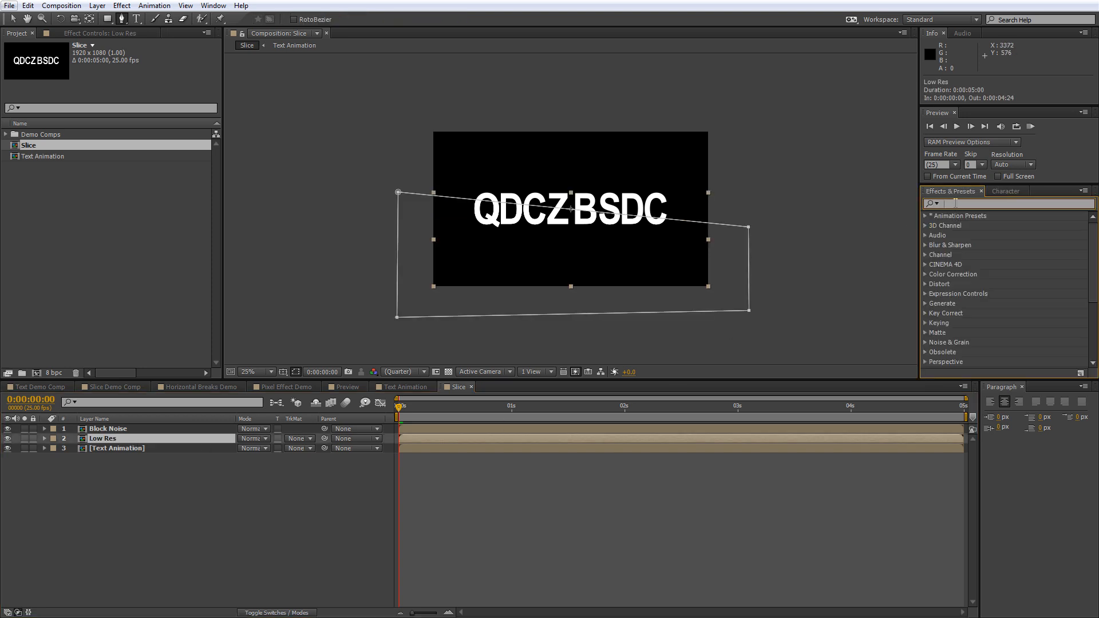
{"action": "left_click", "coordinate": [954, 203]}
{"action": "type", "text": "mosa"}
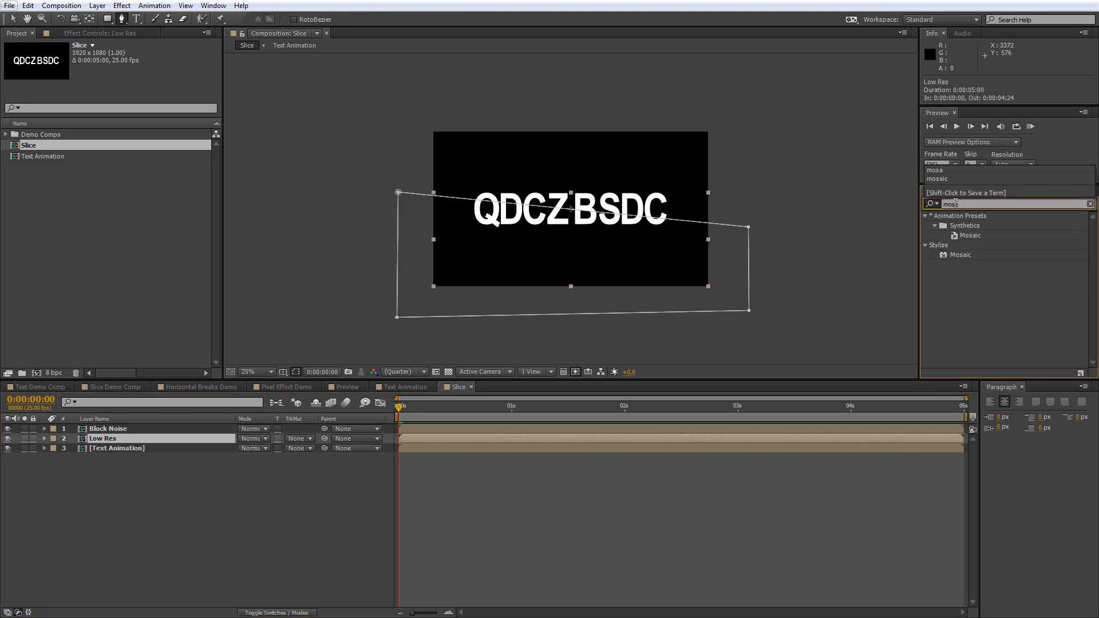
{"action": "left_click_drag", "start_coordinate": [965, 253], "coordinate": [140, 438]}
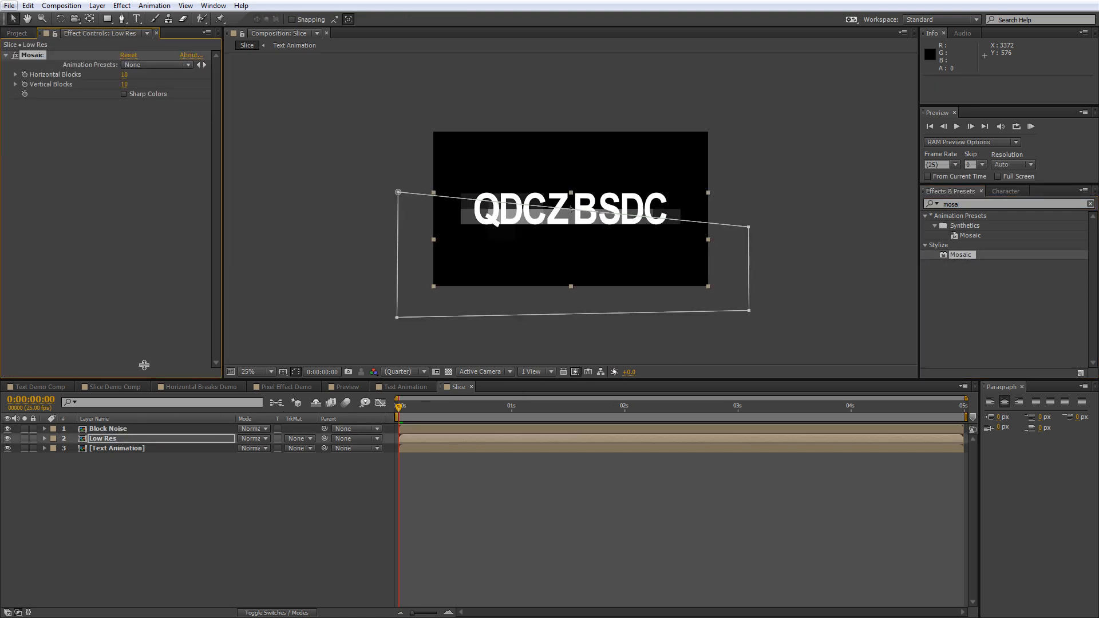
Set the Low Res layer's Mosaic to 250 horizontal and 250 vertical blocks and turn on Sharp Colors
{"action": "left_click", "coordinate": [123, 74]}
{"action": "type", "text": "260"}
{"action": "key", "text": "Tab"}
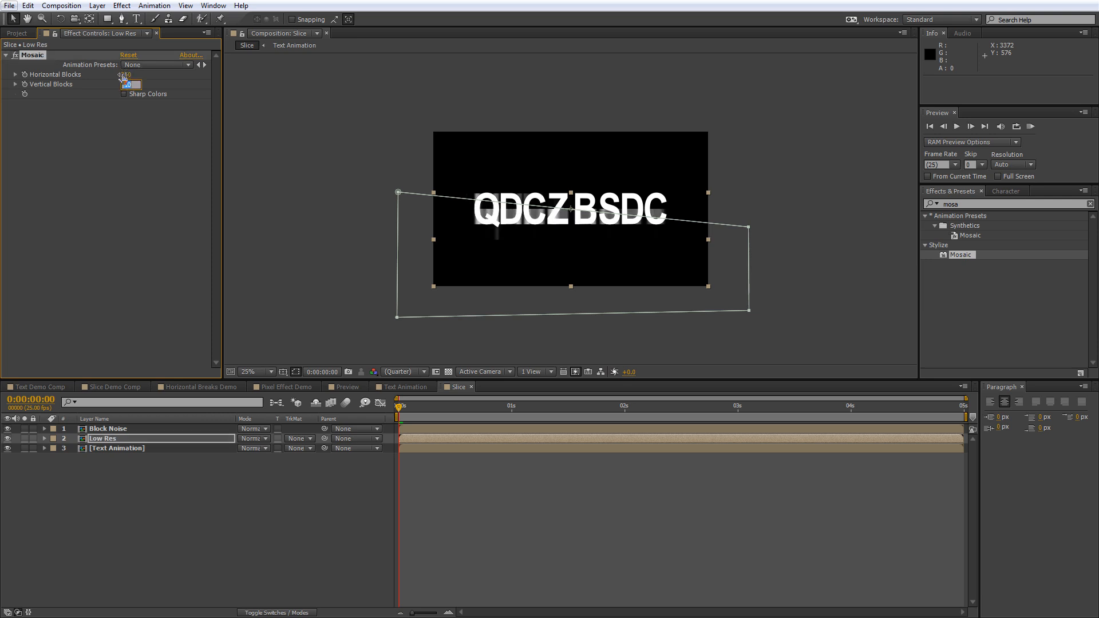
{"action": "type", "text": "250"}
{"action": "key", "text": "Return"}
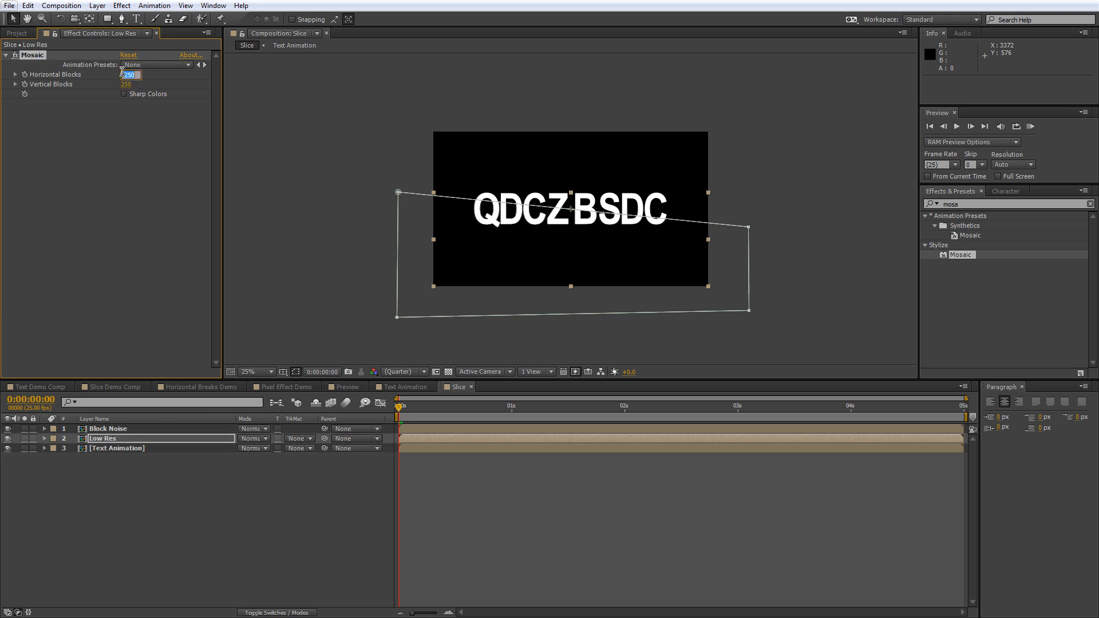
{"action": "left_click", "coordinate": [129, 156]}
{"action": "key", "text": "period"}
{"action": "key", "text": "period"}
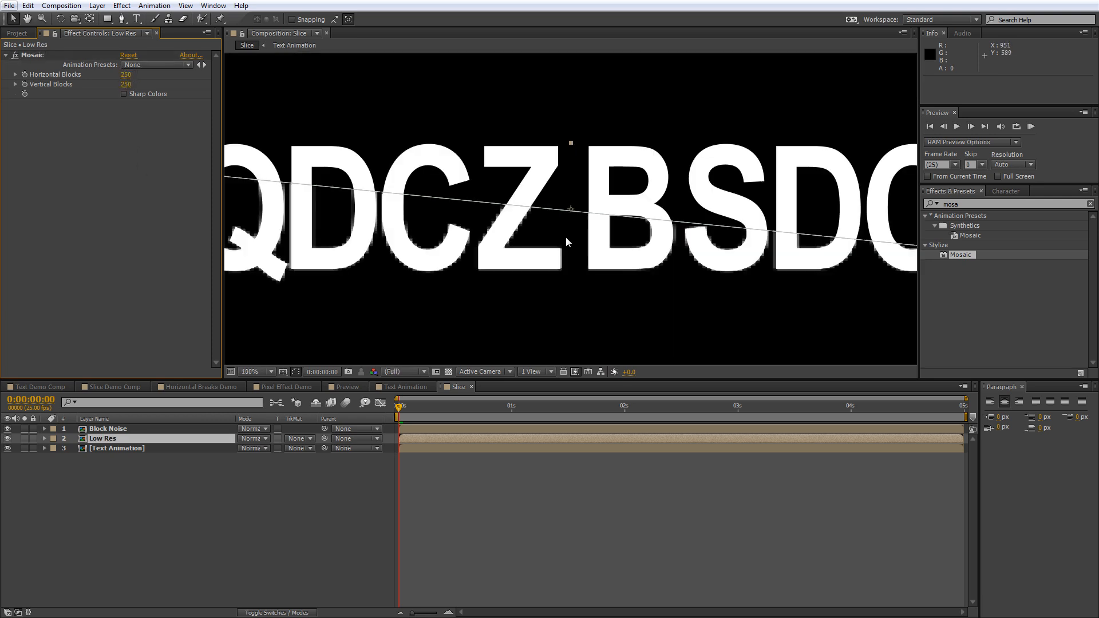
{"action": "left_click", "coordinate": [123, 94]}
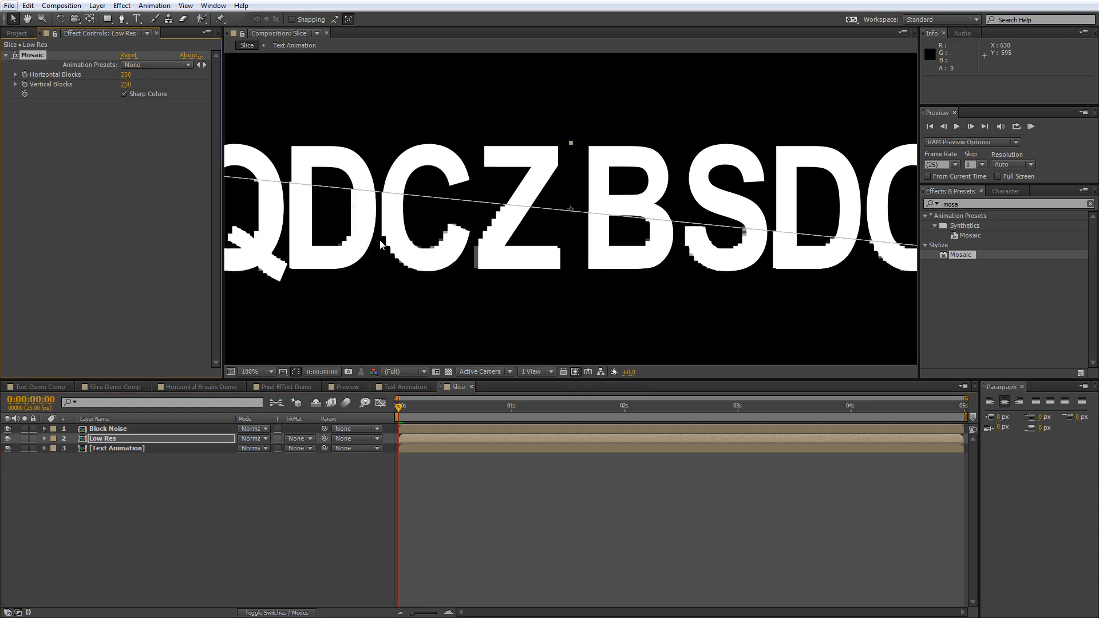
{"action": "key", "text": "comma"}
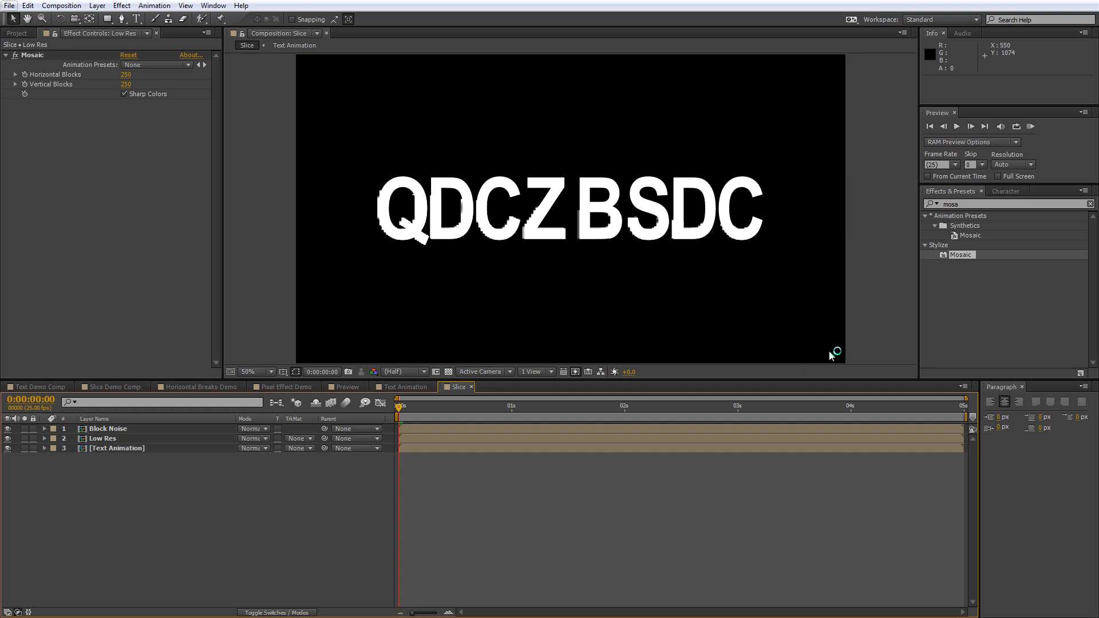
Apply the Card Wipe transition effect to the Block Noise layer, followed by the Stylize Mosaic effect
{"action": "left_click", "coordinate": [972, 204]}
{"action": "type", "text": "ca"}
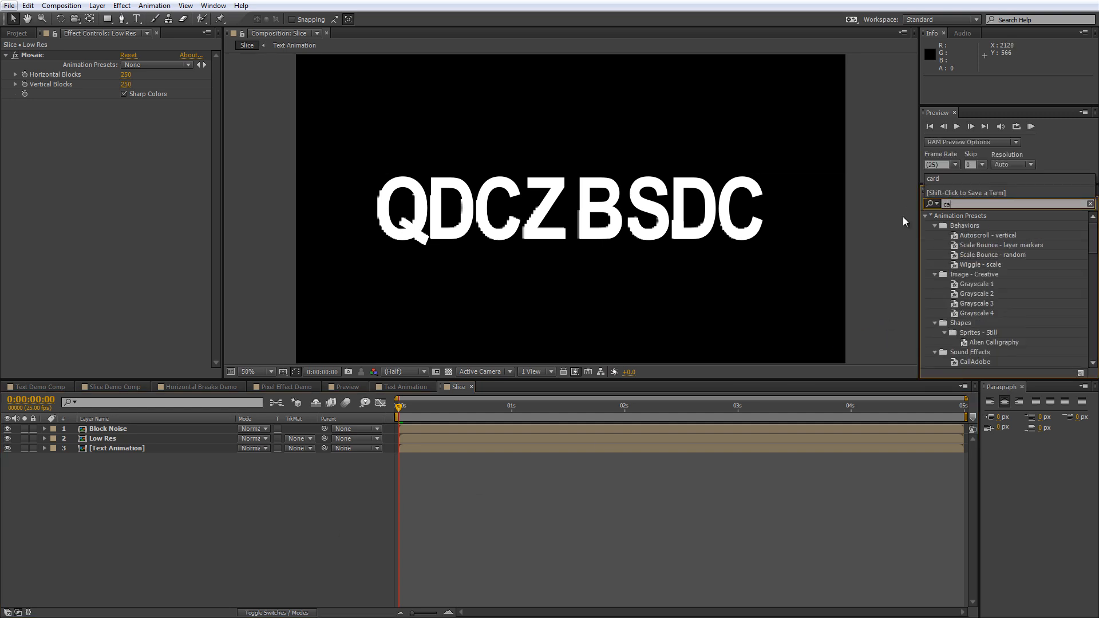
{"action": "type", "text": "rd wipe"}
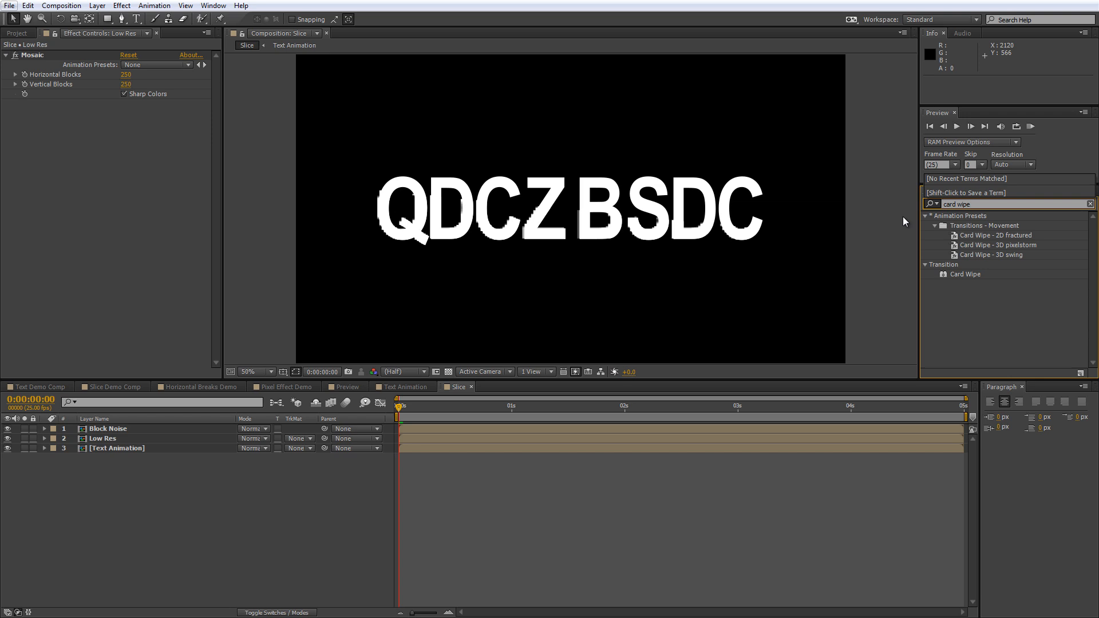
{"action": "left_click_drag", "start_coordinate": [967, 275], "coordinate": [145, 427]}
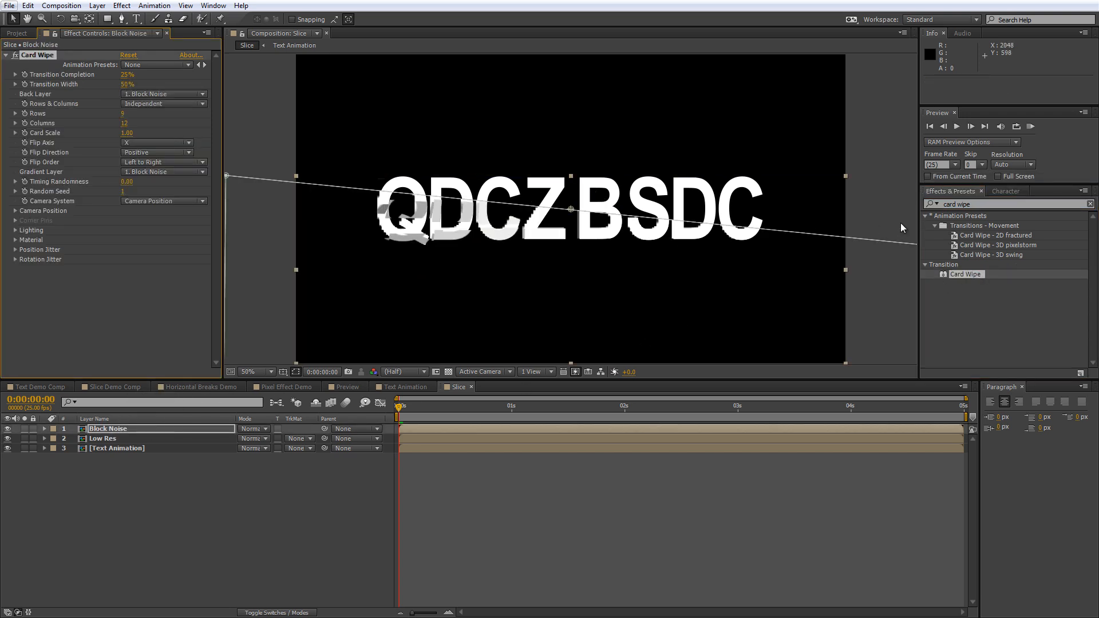
{"action": "left_click_drag", "start_coordinate": [973, 205], "coordinate": [917, 211]}
{"action": "type", "text": "mosa"}
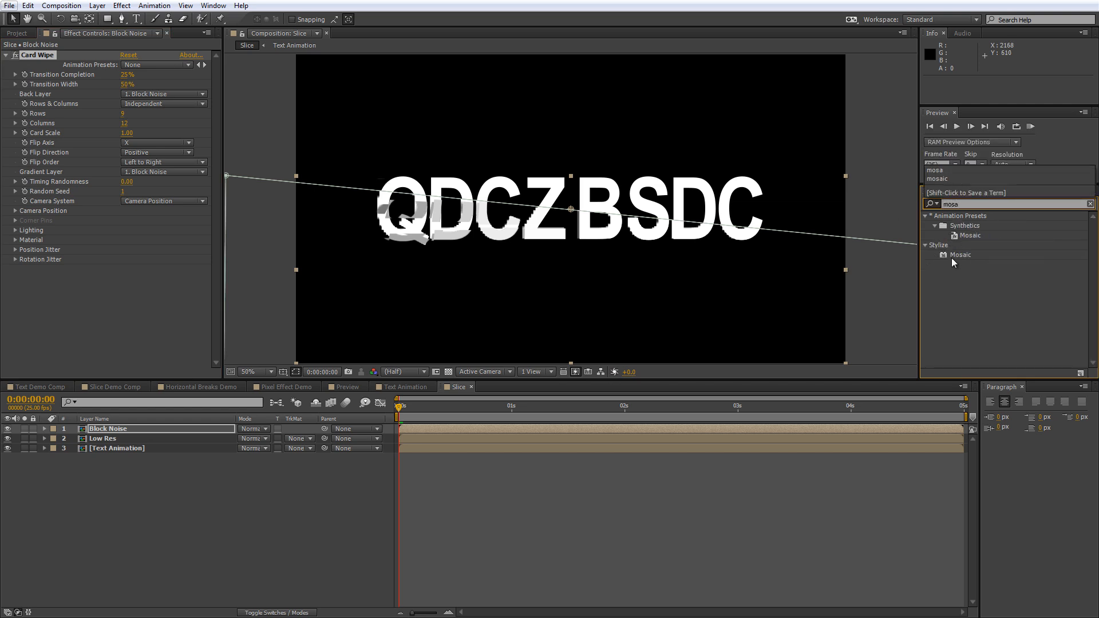
{"action": "left_click_drag", "start_coordinate": [952, 257], "coordinate": [117, 428]}
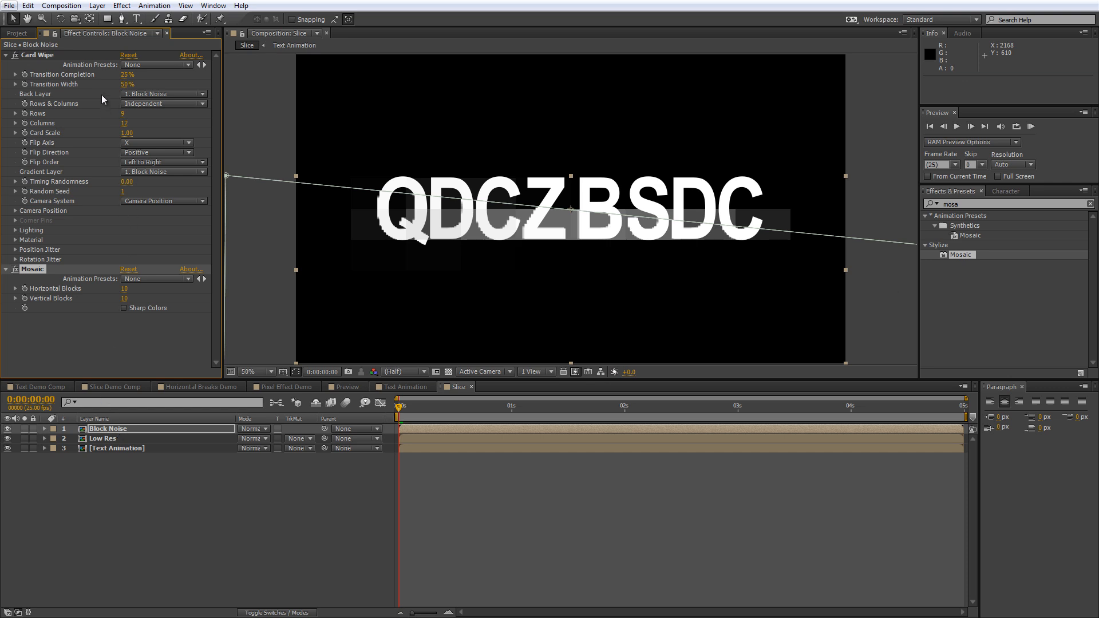
Set Block Noise's Card Wipe to 0% Transition Completion, 20 rows, 20 columns and a Card Scale of 0.80
{"action": "left_click", "coordinate": [125, 75]}
{"action": "type", "text": "0"}
{"action": "left_click", "coordinate": [166, 85]}
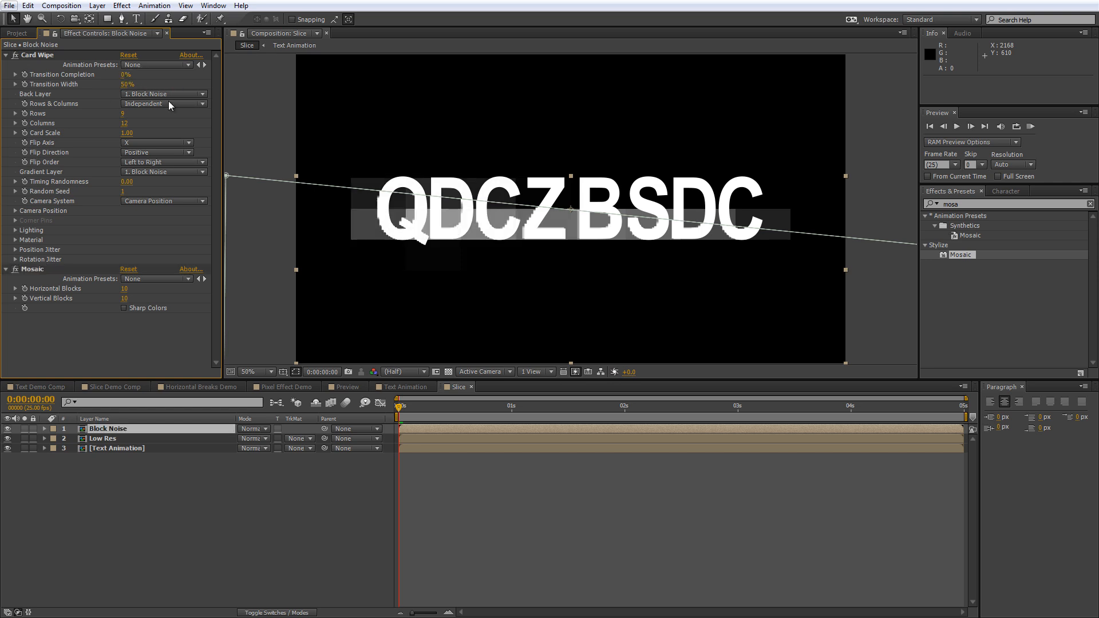
{"action": "left_click", "coordinate": [123, 113]}
{"action": "key", "text": "Tab"}
{"action": "key", "text": "Tab"}
{"action": "key", "text": "Return"}
Set the Card Wipe's Timing Randomness to 1 and its Random Seed to 10
{"action": "left_click", "coordinate": [128, 182]}
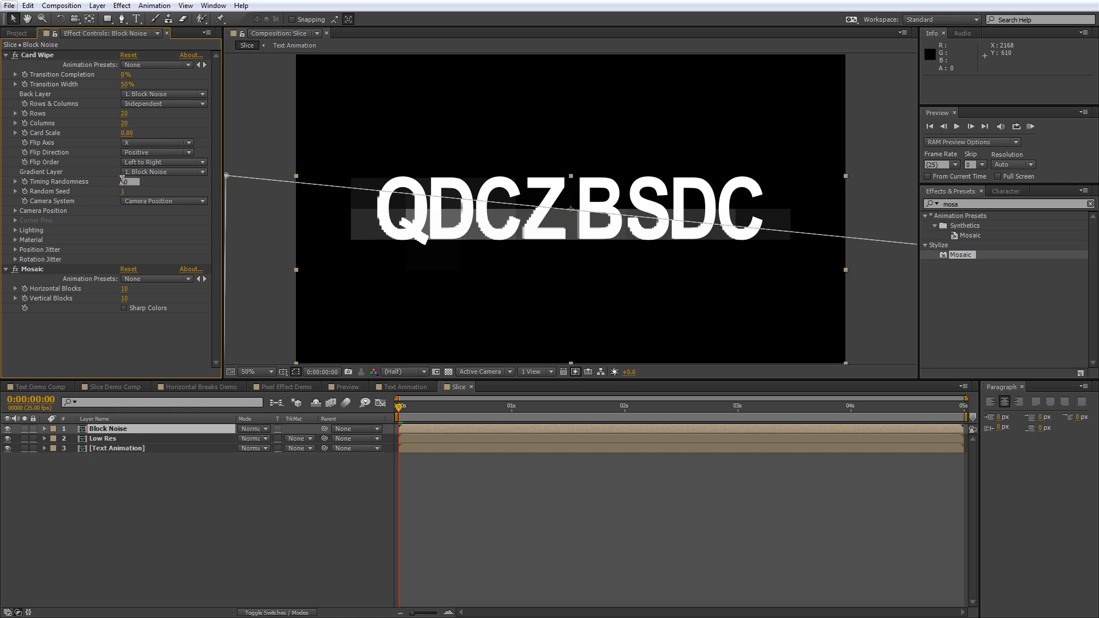
{"action": "type", "text": "1"}
{"action": "key", "text": "Return"}
{"action": "left_click", "coordinate": [166, 182]}
Set the Card Wipe's X Jitter Amount under Position Jitter to 1 and scrub through the first second
{"action": "left_click", "coordinate": [15, 250]}
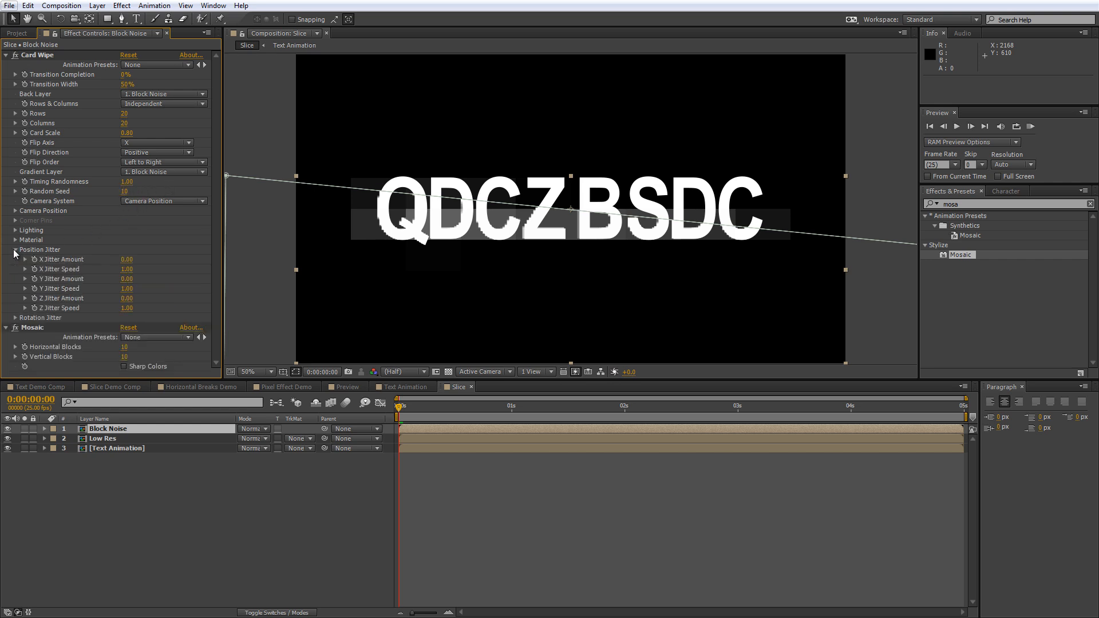
{"action": "left_click", "coordinate": [127, 260]}
{"action": "type", "text": "1"}
{"action": "left_click", "coordinate": [164, 259]}
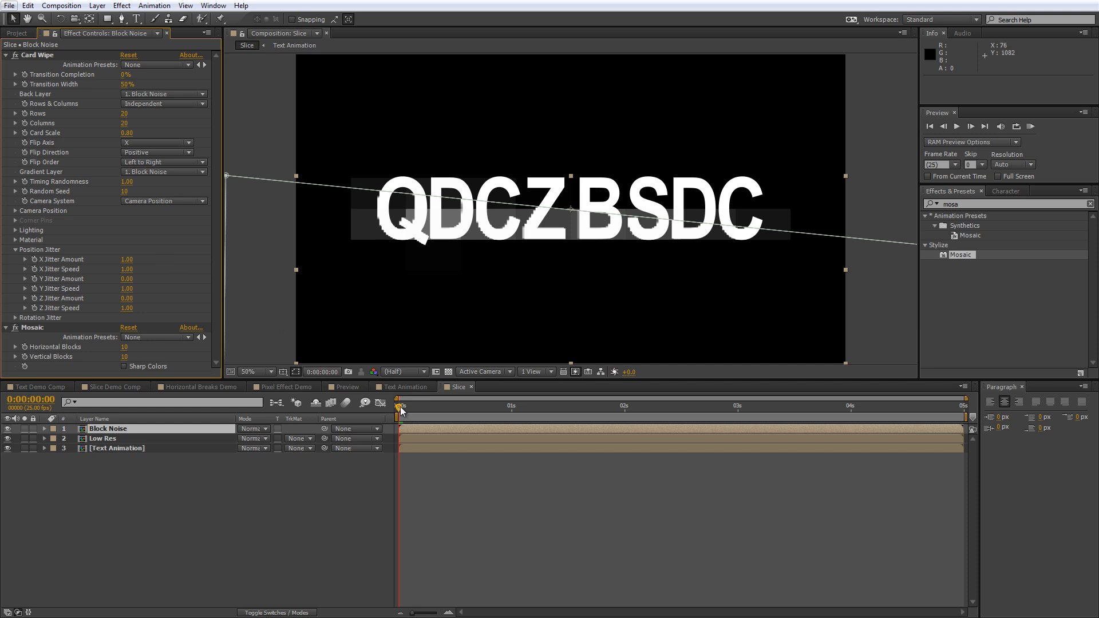
{"action": "mouse_move", "coordinate": [400, 407]}
{"action": "left_mouse_down"}
{"action": "mouse_move", "coordinate": [508, 416]}
{"action": "mouse_move", "coordinate": [390, 417]}
{"action": "left_mouse_up"}
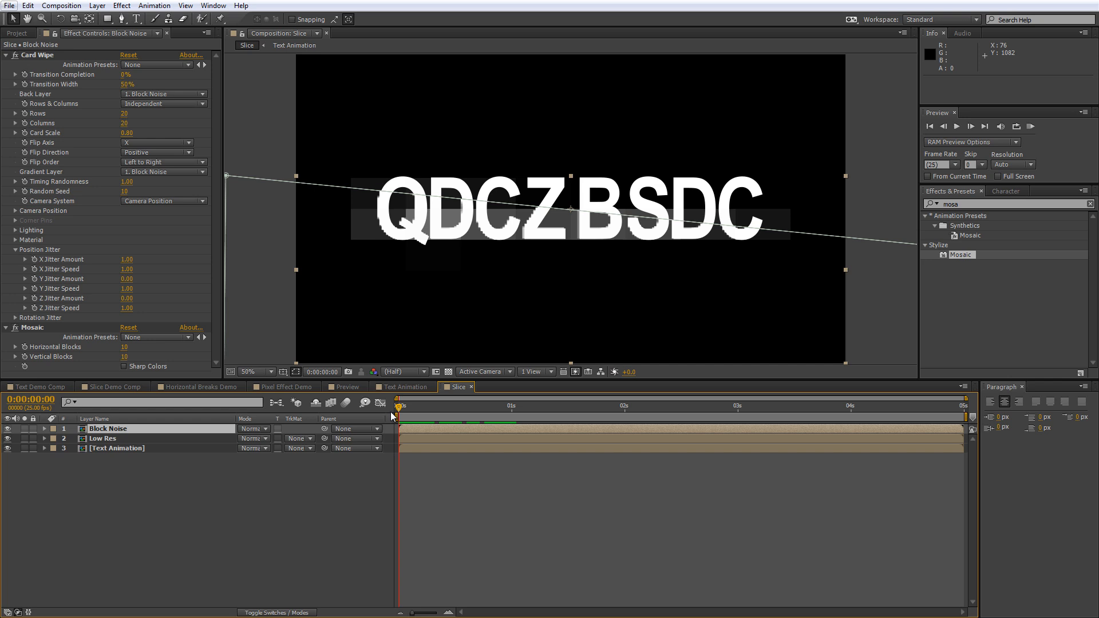
Keyframe the X Jitter Amount at 1.00 on 0:00:01:00 and 0 on 0:00:01:01, and scrub through the first second
{"action": "left_click", "coordinate": [511, 410]}
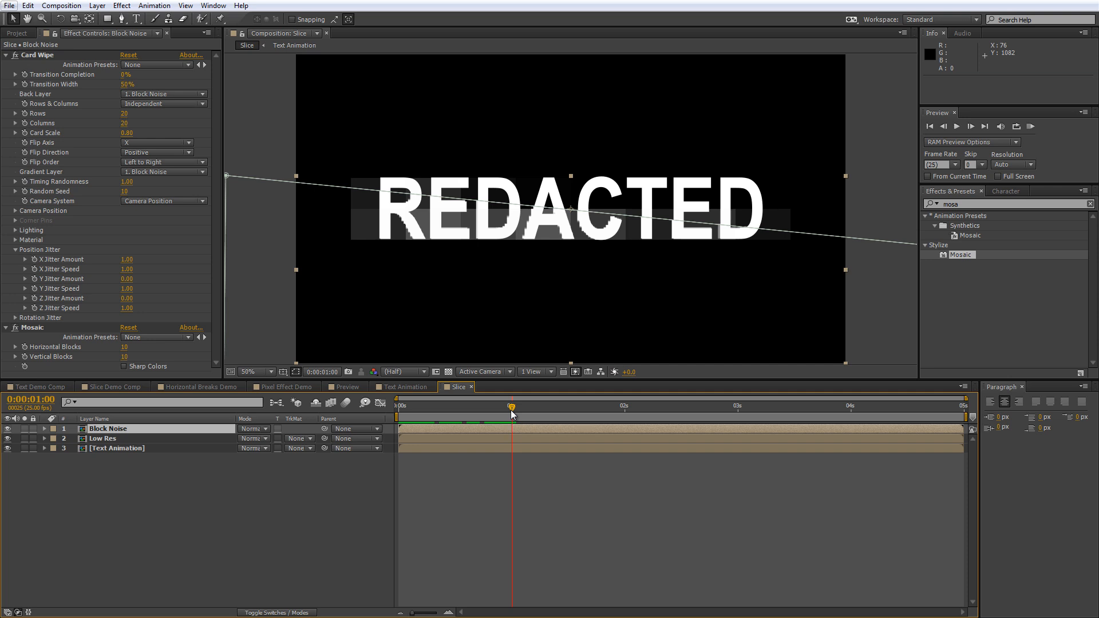
{"action": "left_click", "coordinate": [36, 260]}
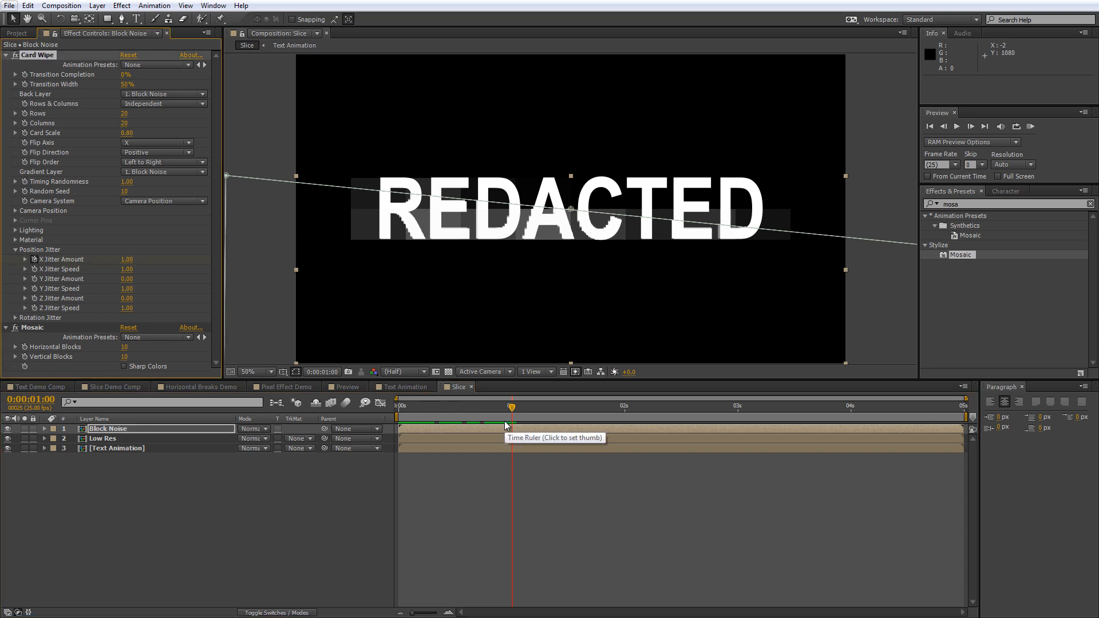
{"action": "left_click", "coordinate": [126, 260]}
{"action": "type", "text": "0"}
{"action": "left_click", "coordinate": [178, 261]}
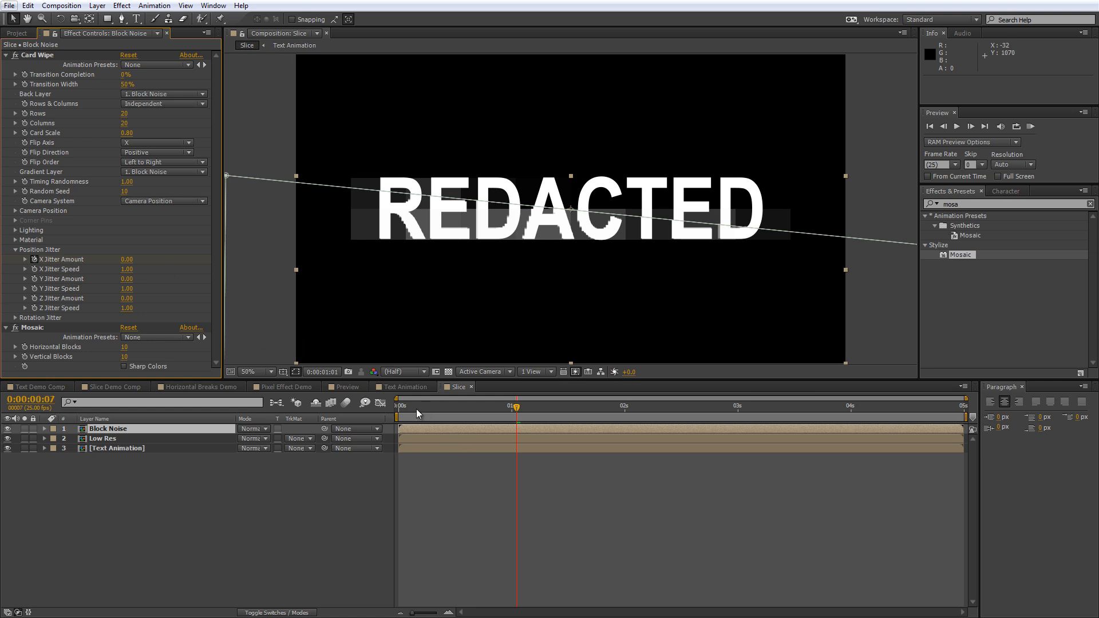
{"action": "left_click_drag", "start_coordinate": [417, 409], "coordinate": [513, 421]}
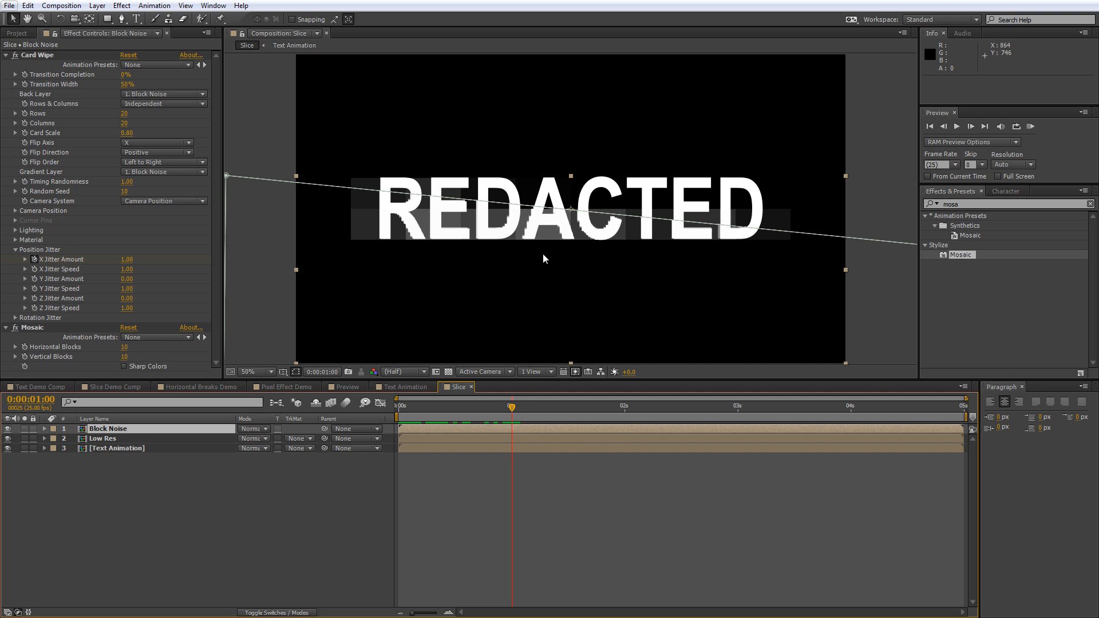
Set Block Noise's Mosaic to 20 horizontal and 50 vertical blocks and turn on Sharp Colors
{"action": "left_click", "coordinate": [124, 347]}
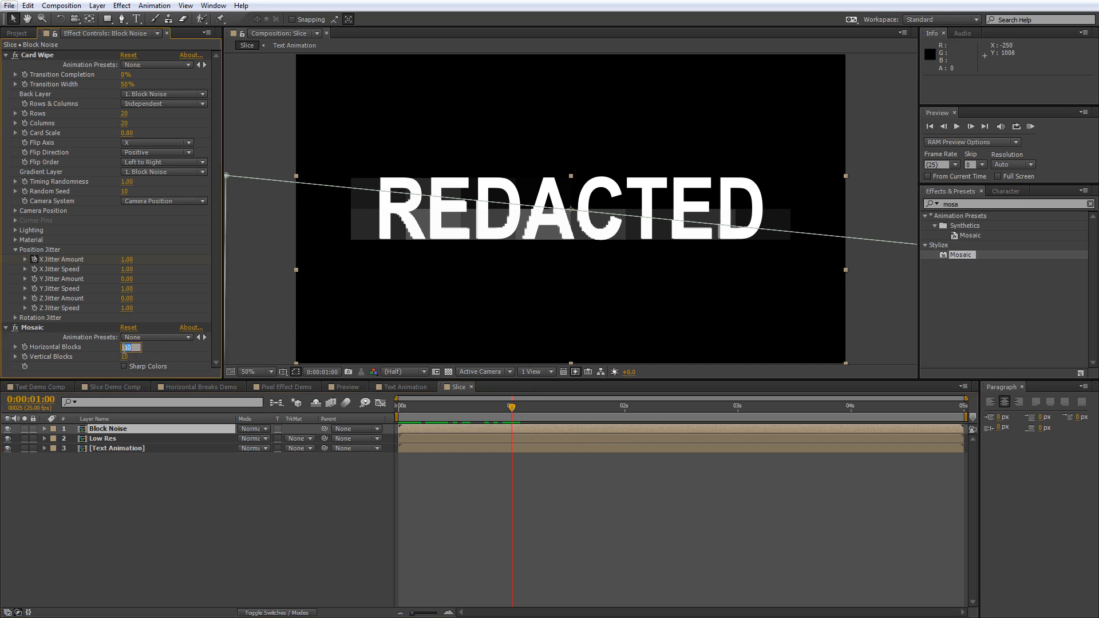
{"action": "type", "text": "20"}
{"action": "key", "text": "Tab"}
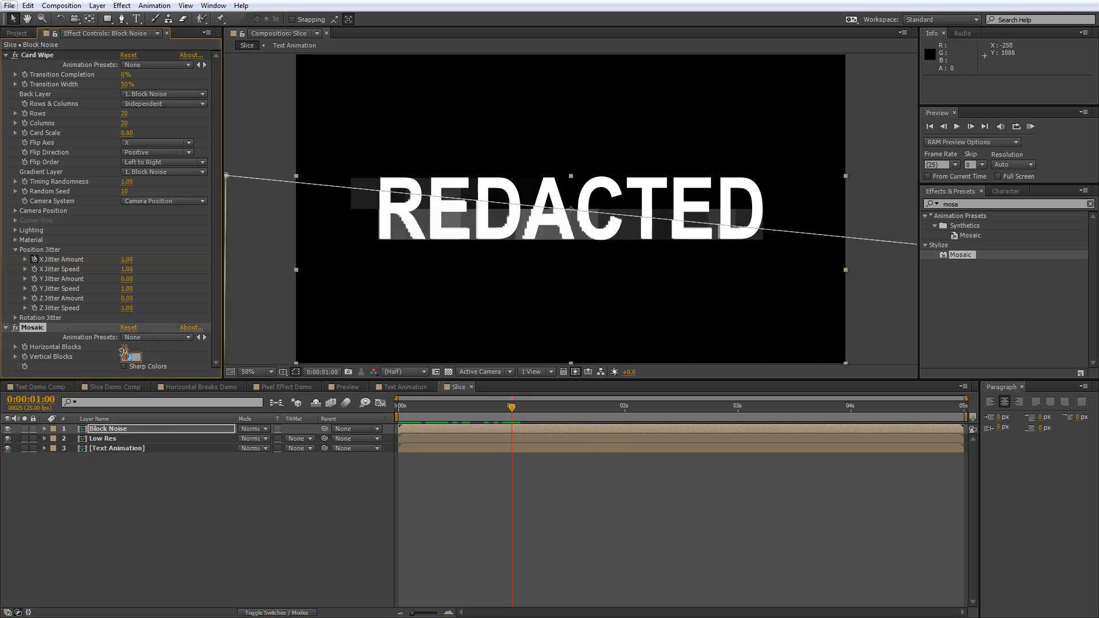
{"action": "type", "text": "5"}
{"action": "key", "text": "Tab"}
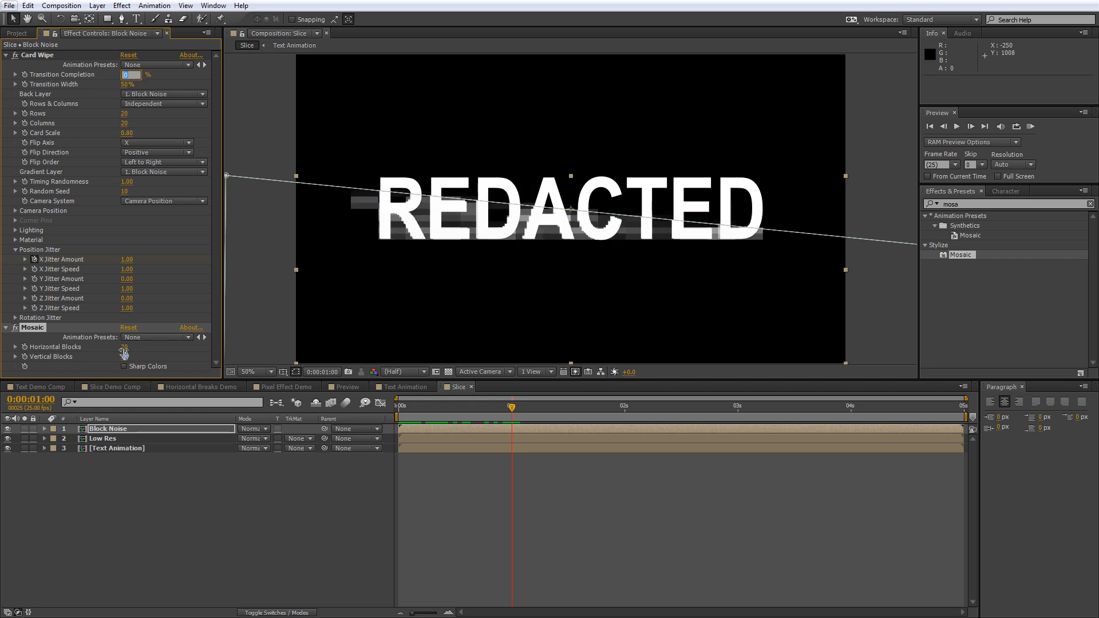
{"action": "left_click", "coordinate": [125, 367]}
{"action": "left_click", "coordinate": [179, 357]}
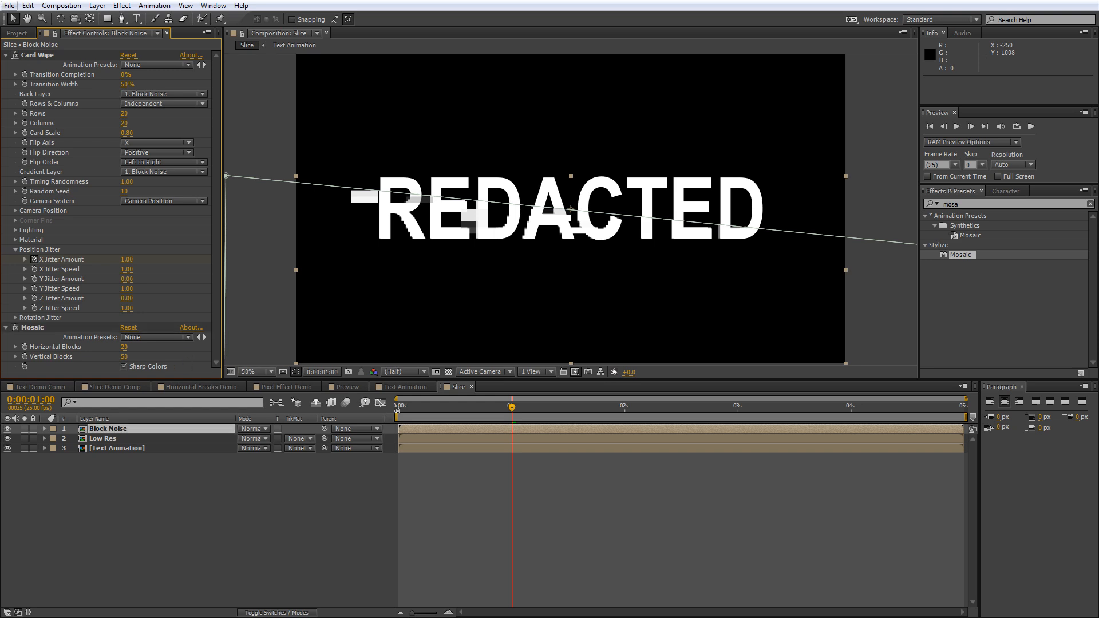
Scrub through the first second and run a RAM preview of the Slice composition to check the glitch animation
{"action": "left_click_drag", "start_coordinate": [407, 407], "coordinate": [511, 421]}
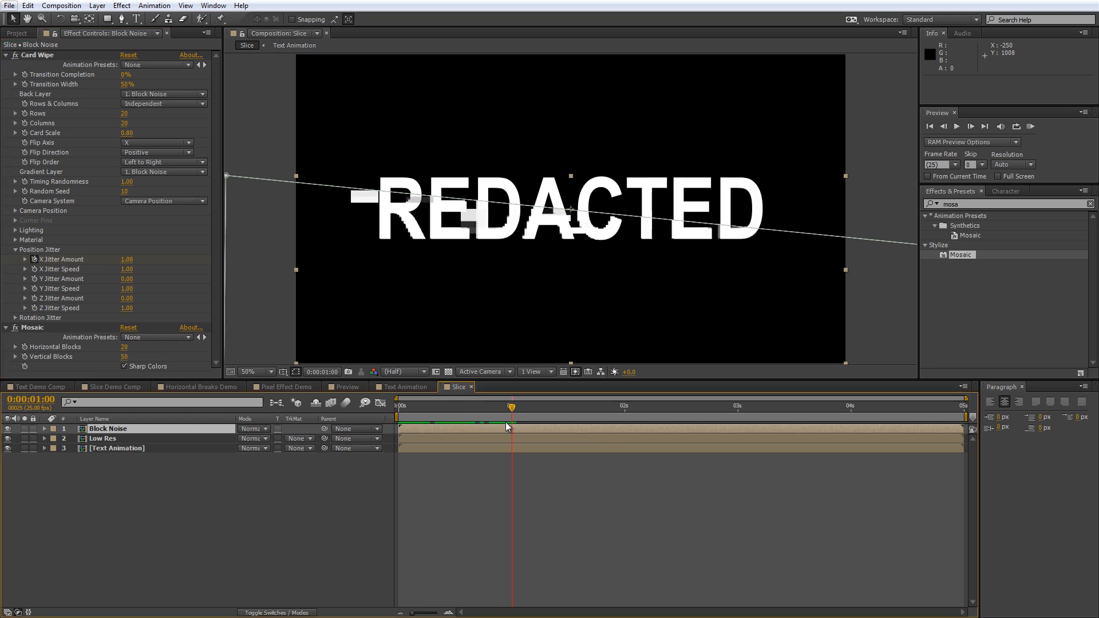
{"action": "key", "text": "KP_0"}
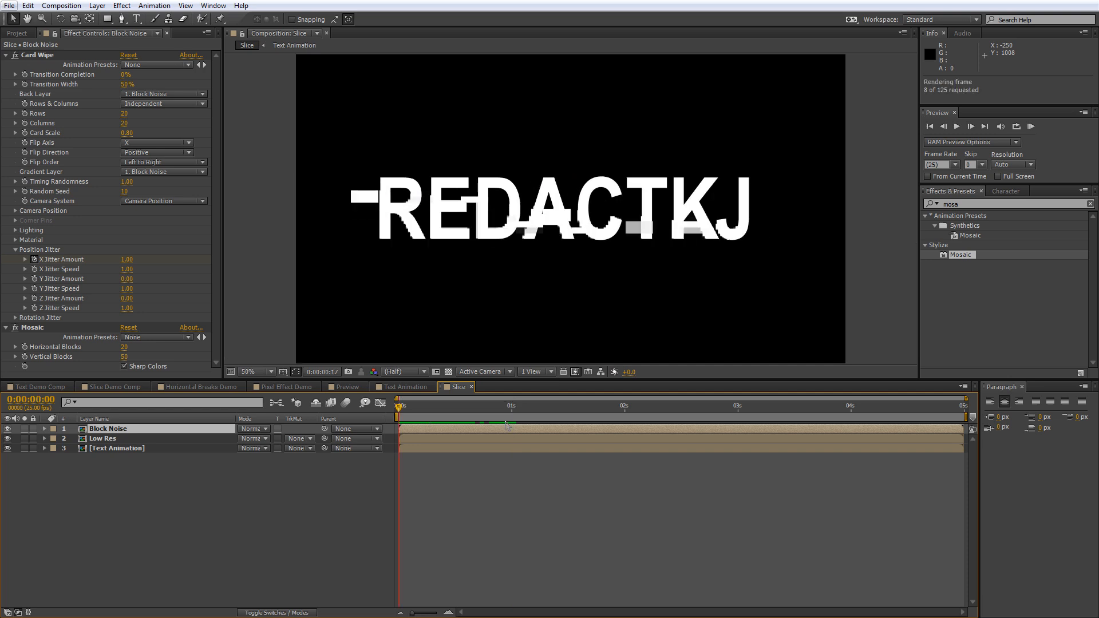